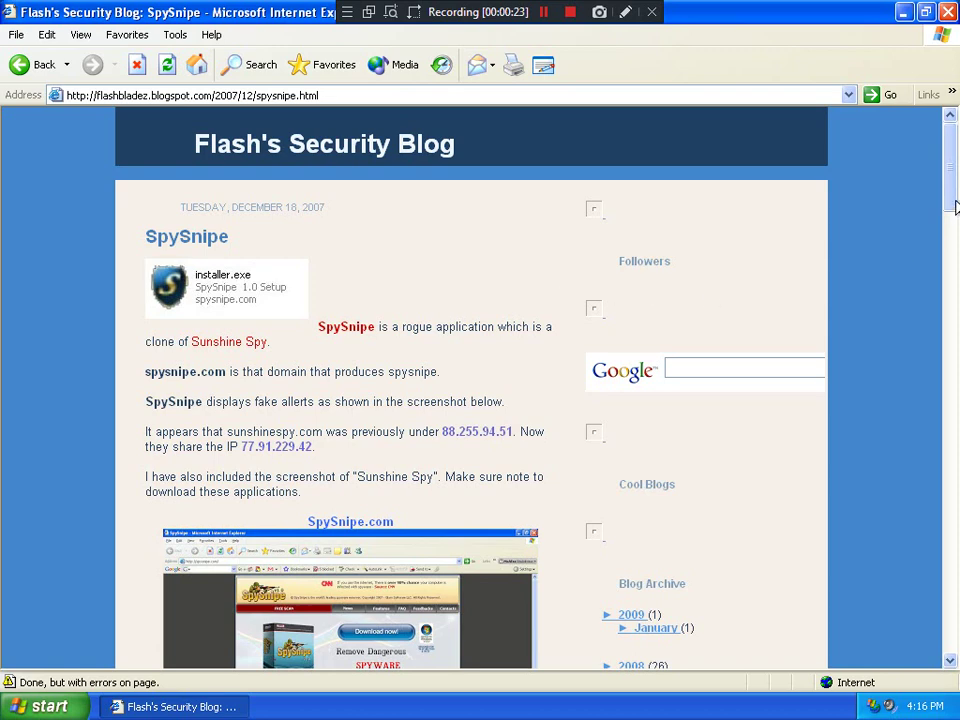
Scroll to the blog's SpySnipe website screenshot and save it to My Pictures
drag(955, 205, 957, 260)
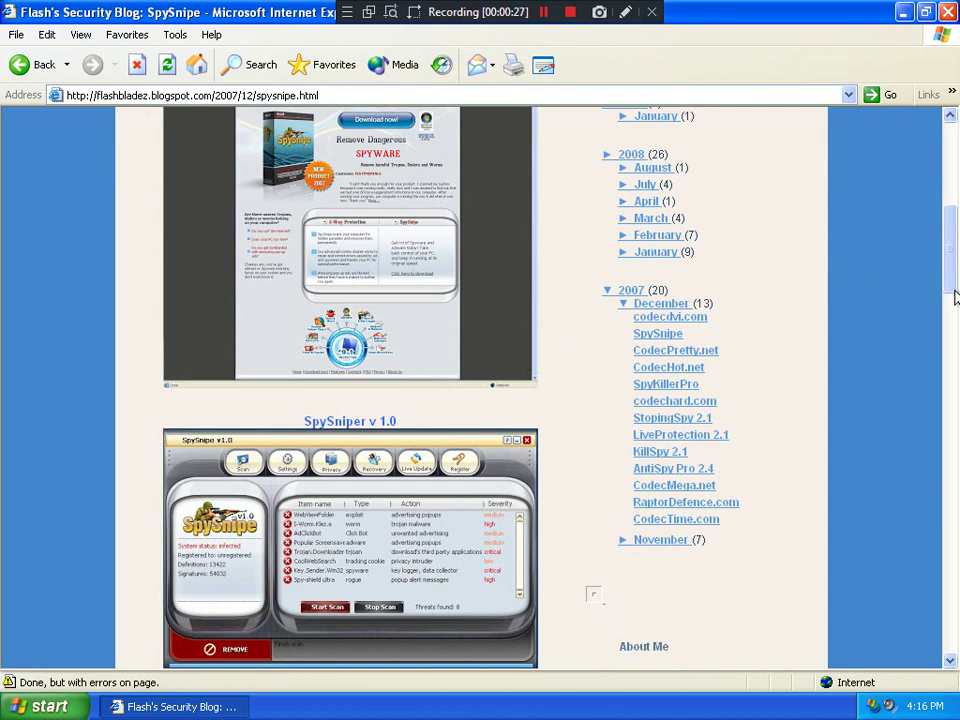
mouse_move(378, 357)
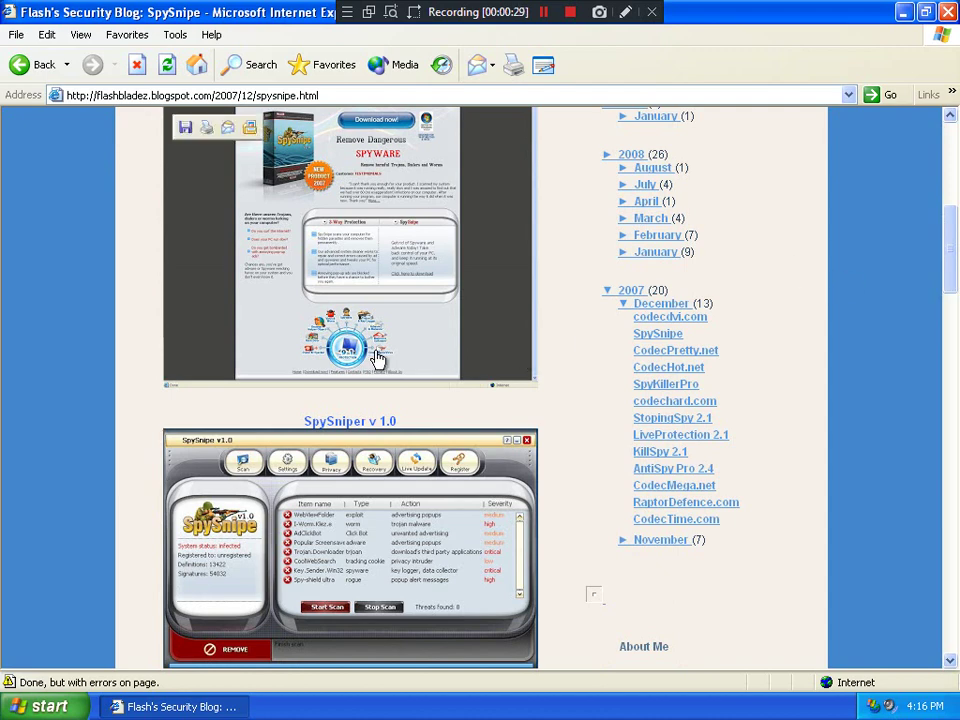
click(253, 127)
Open the saved 'untitled' screenshot in Picture and Fax Viewer and zoom in on it
double_click(497, 296)
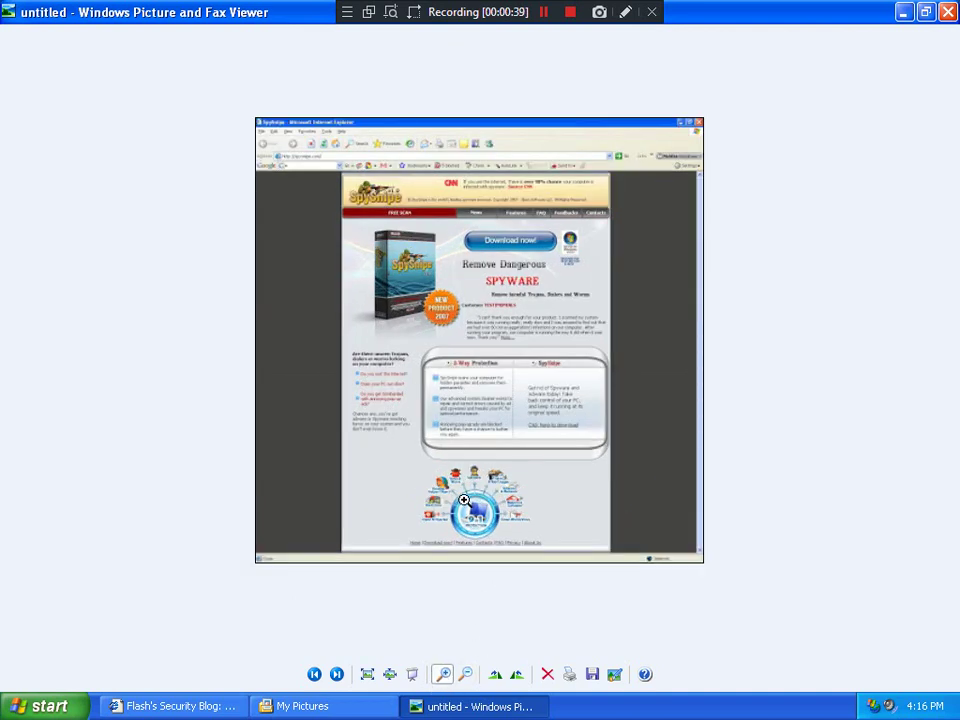
click(464, 500)
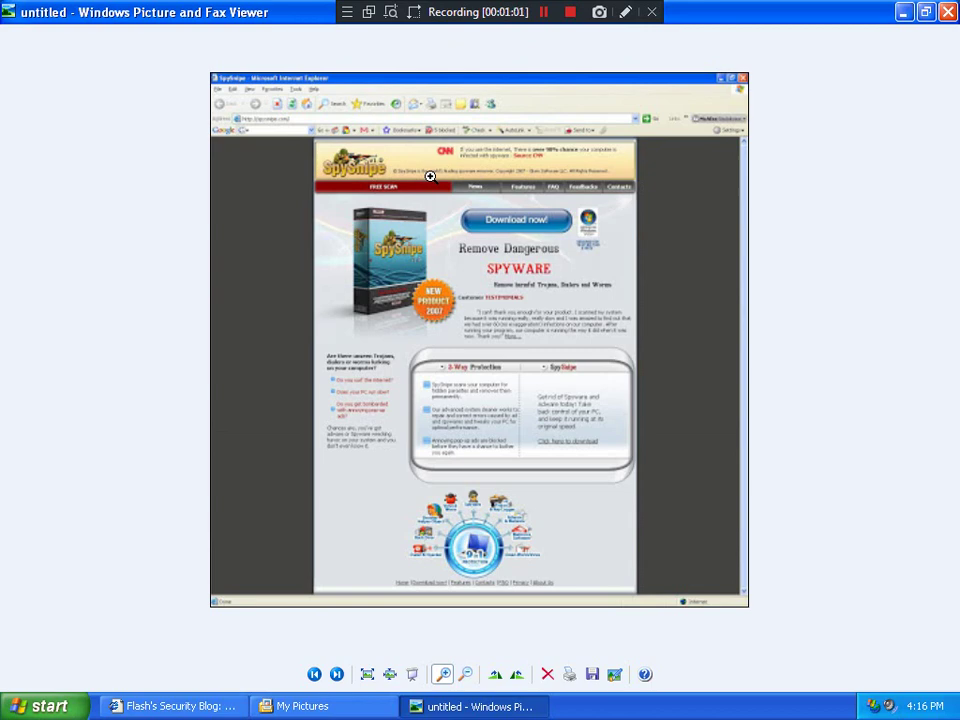
Close the viewer and My Pictures, then scroll through the blog's SpySniper v1.0 and warning screenshots
click(948, 12)
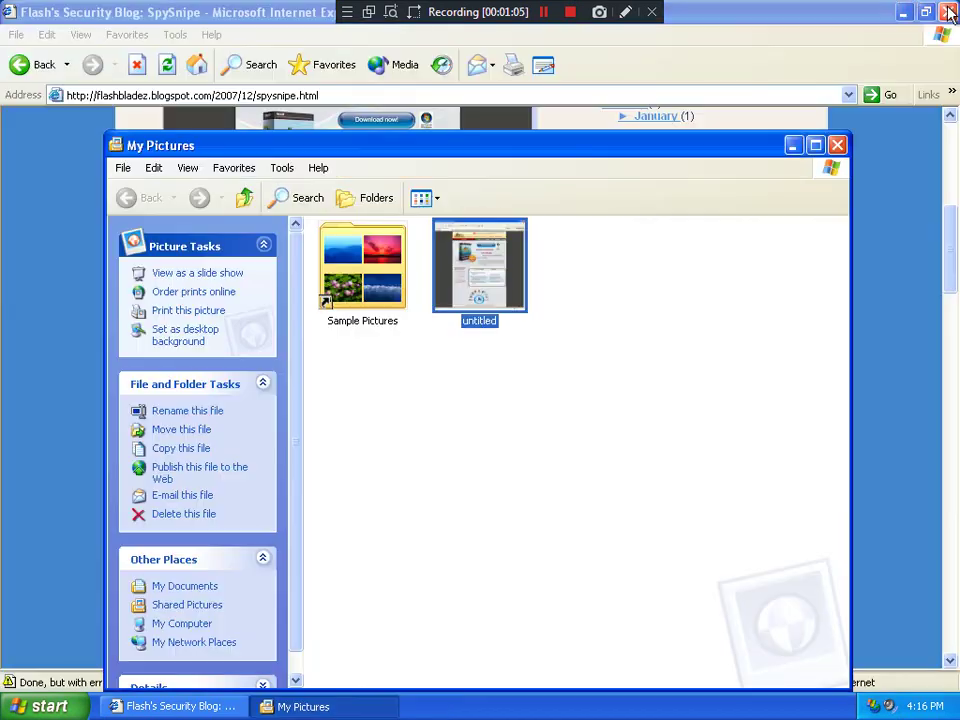
click(838, 146)
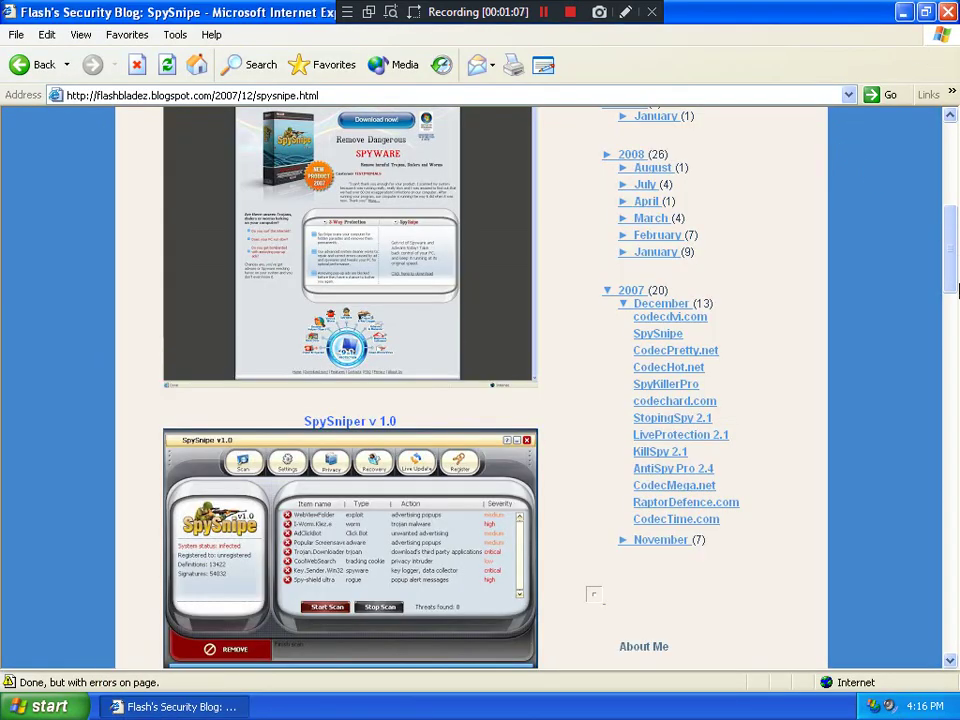
drag(955, 252, 958, 293)
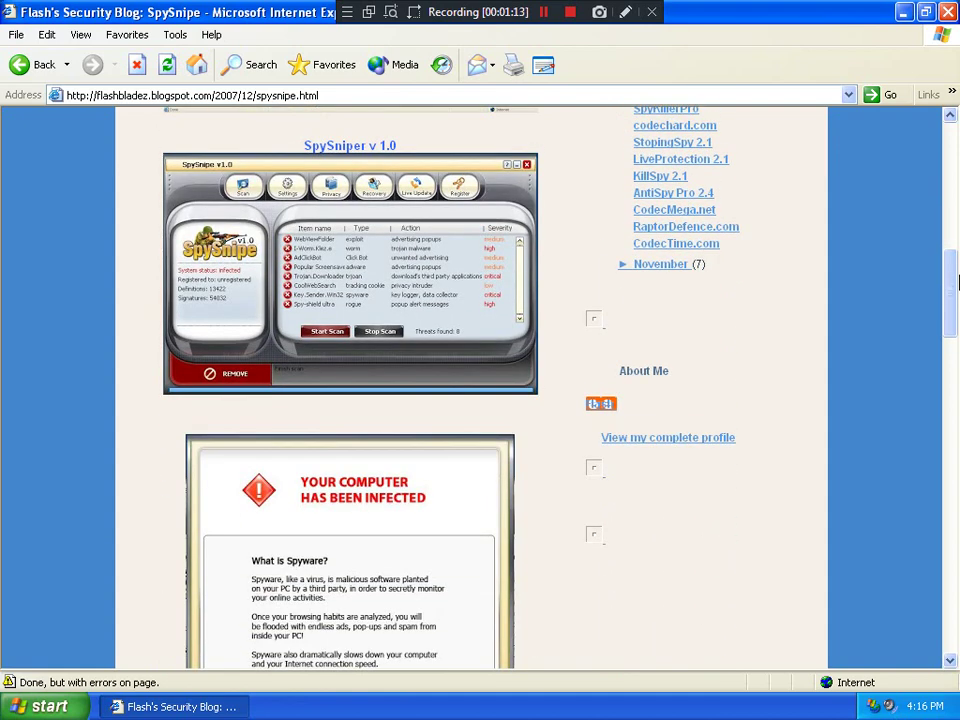
drag(949, 291, 957, 437)
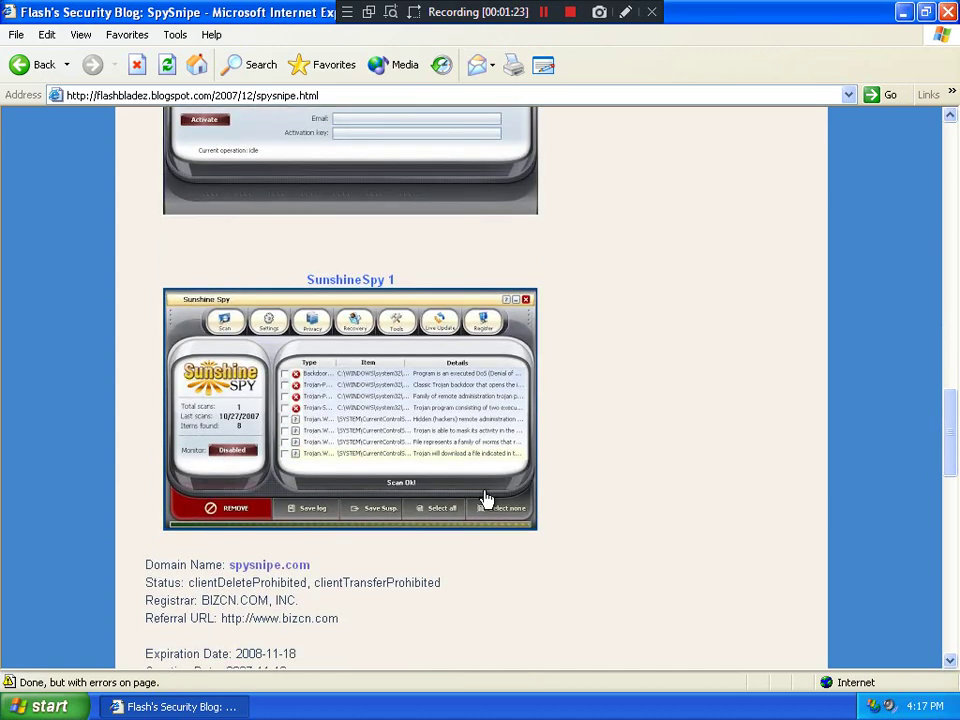
mouse_move(486, 499)
drag(953, 450, 957, 305)
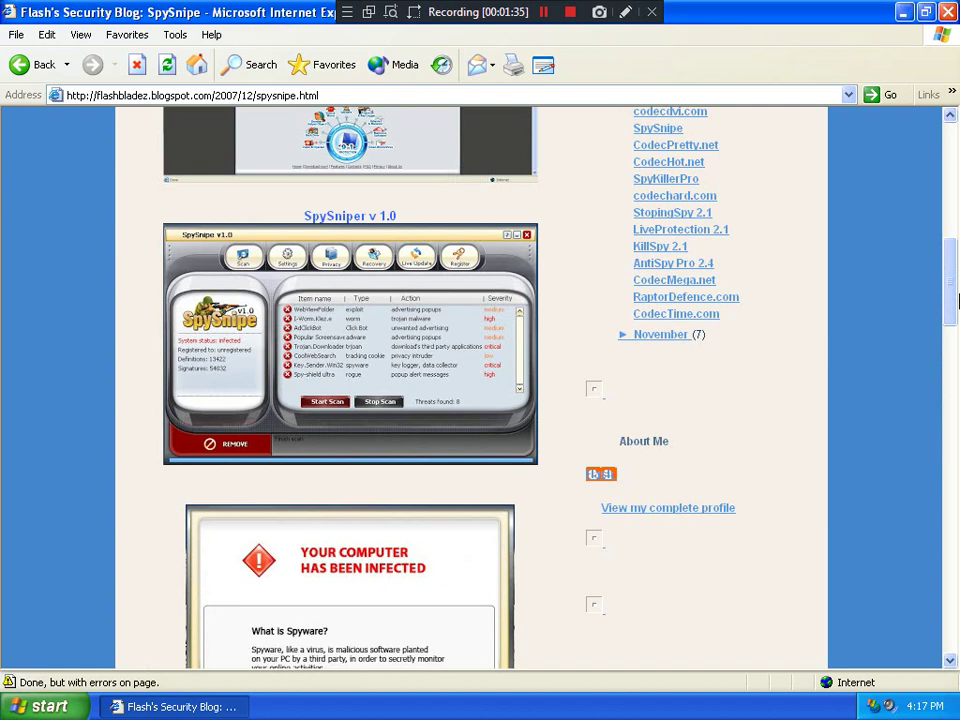
Close the browser, run spysnipesetupinstaller to its License Agreement page, and view the installer's 14.2 MB properties
click(946, 13)
drag(36, 94, 467, 183)
mouse_move(486, 193)
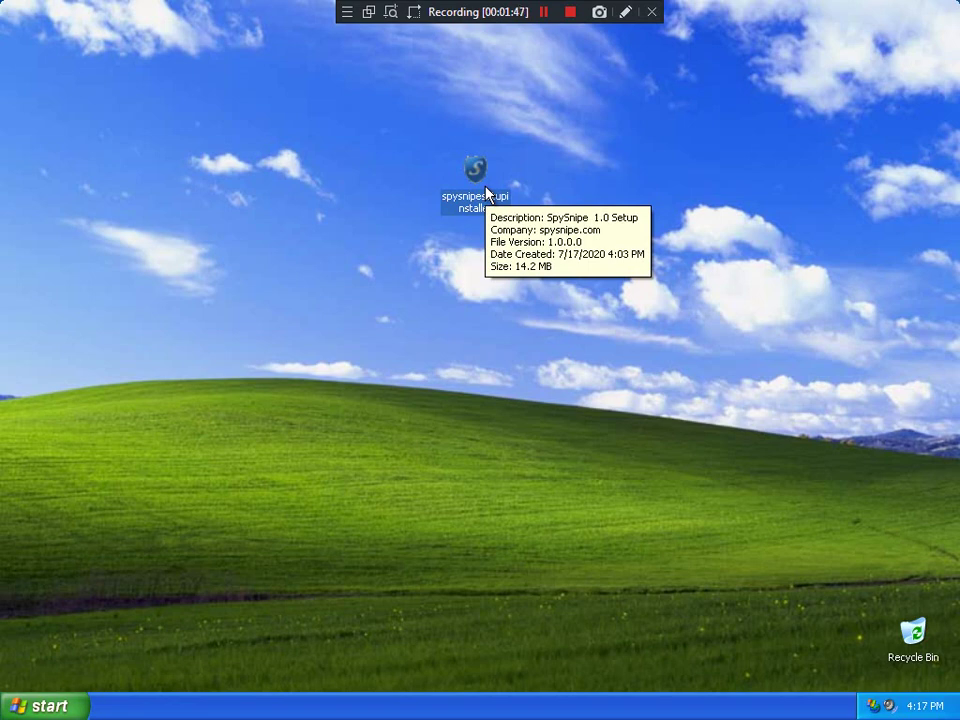
double_click(486, 193)
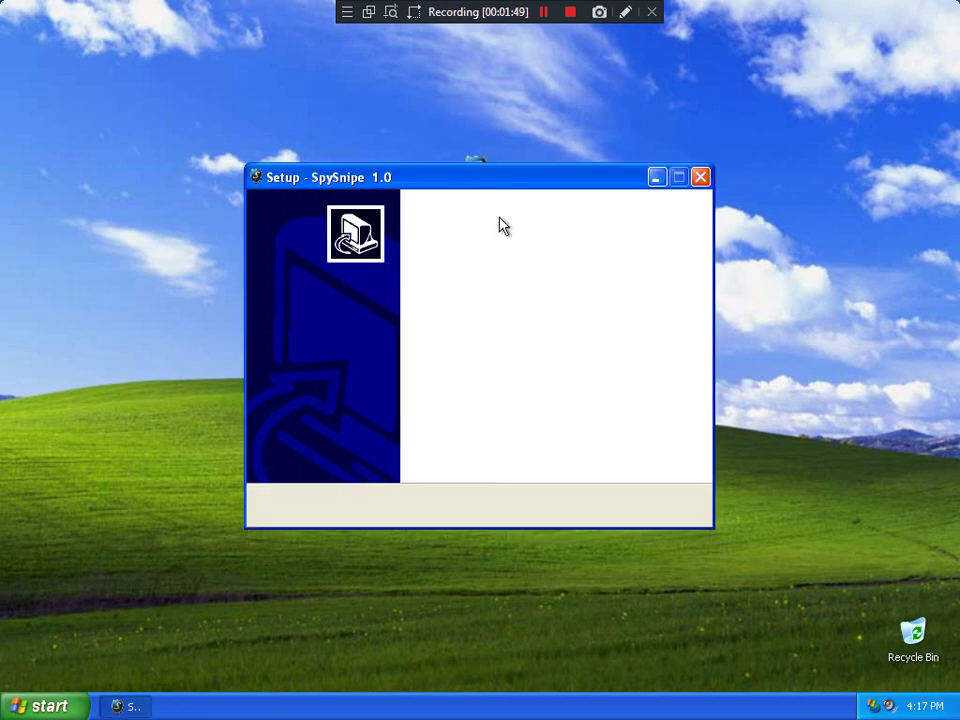
click(577, 505)
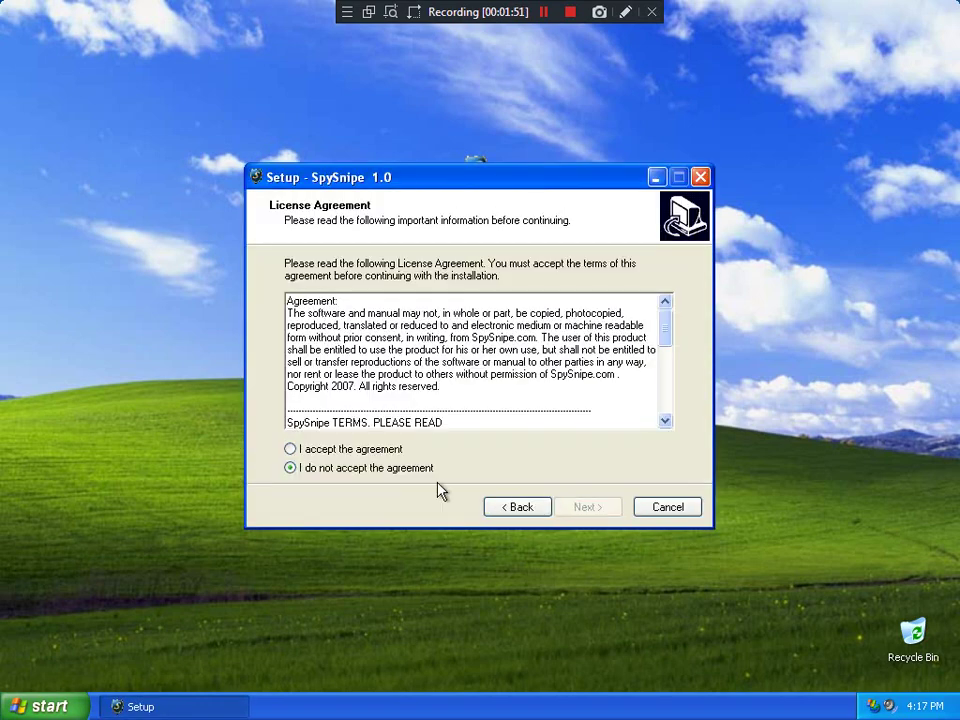
right_click(476, 164)
click(531, 344)
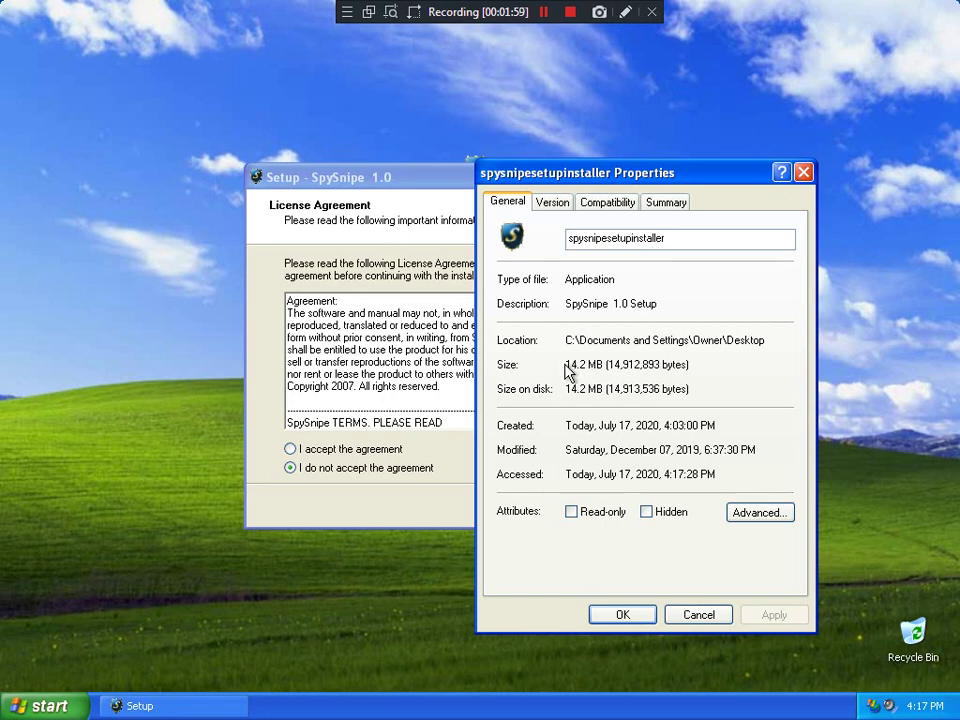
Accept the license agreement and install SpySnipe 1.0 with the default choices, finishing so it launches
click(804, 175)
click(372, 449)
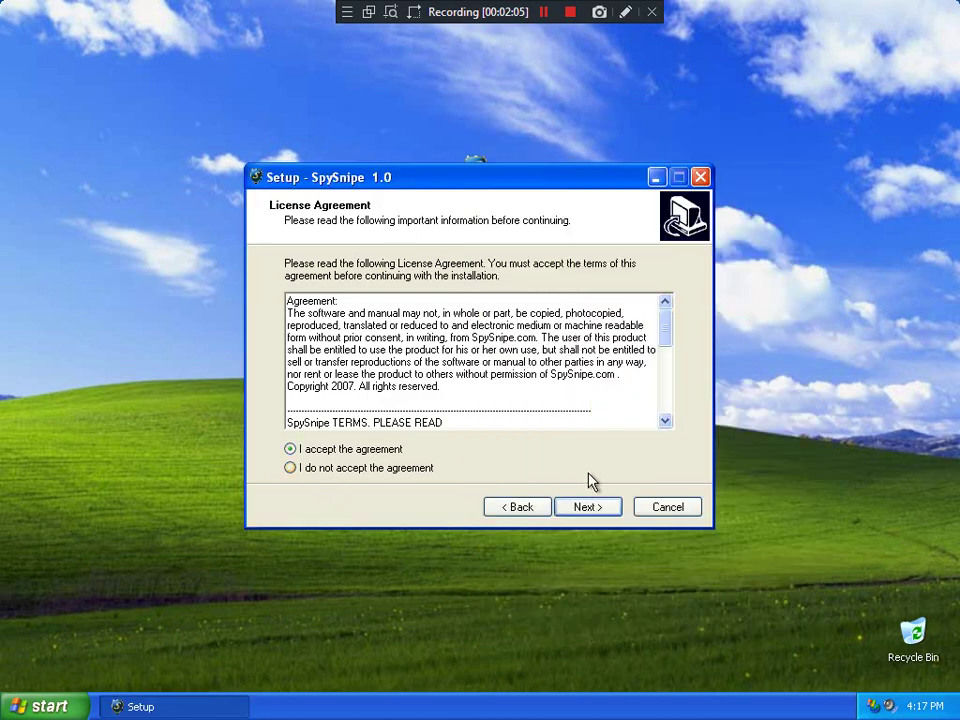
click(586, 507)
click(586, 507)
click(586, 507)
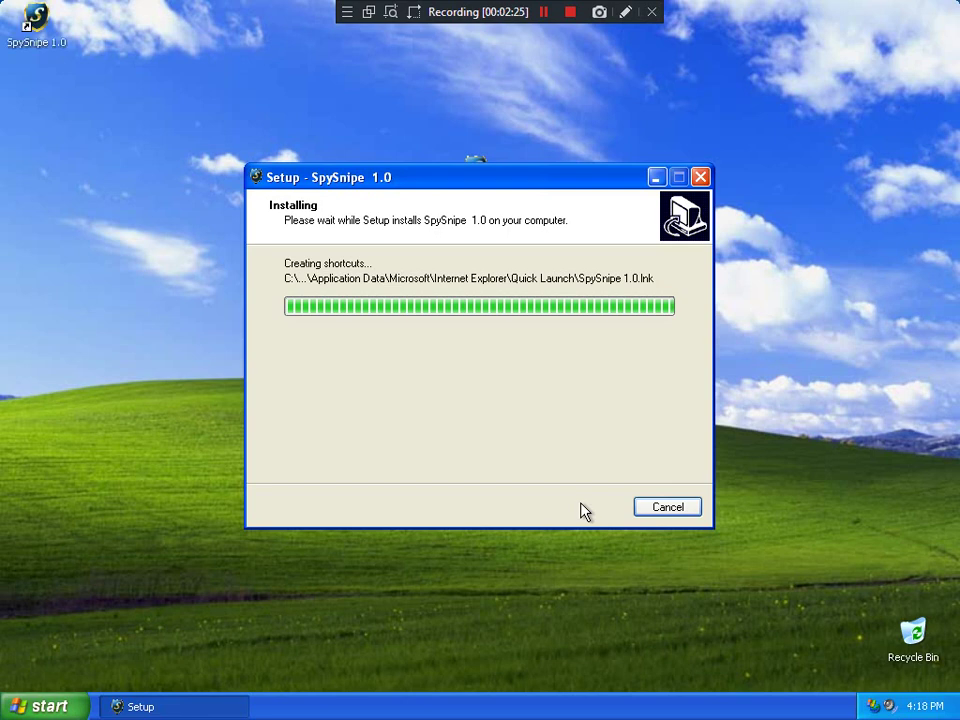
click(587, 508)
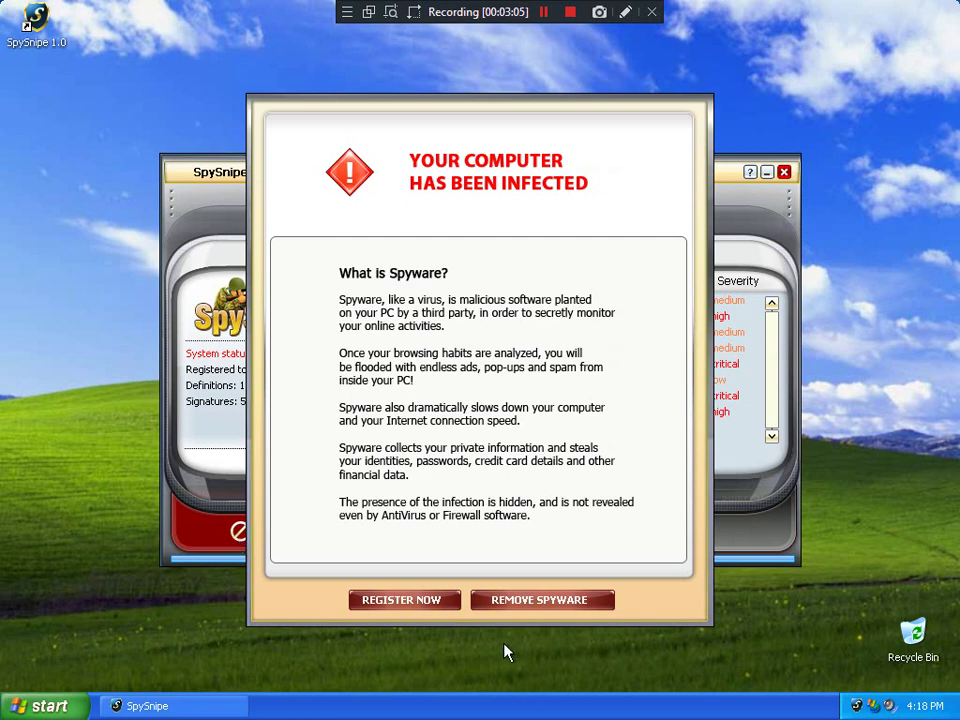
Dismiss the infection warning with REMOVE SPYWARE to reach the trial registration page
click(500, 604)
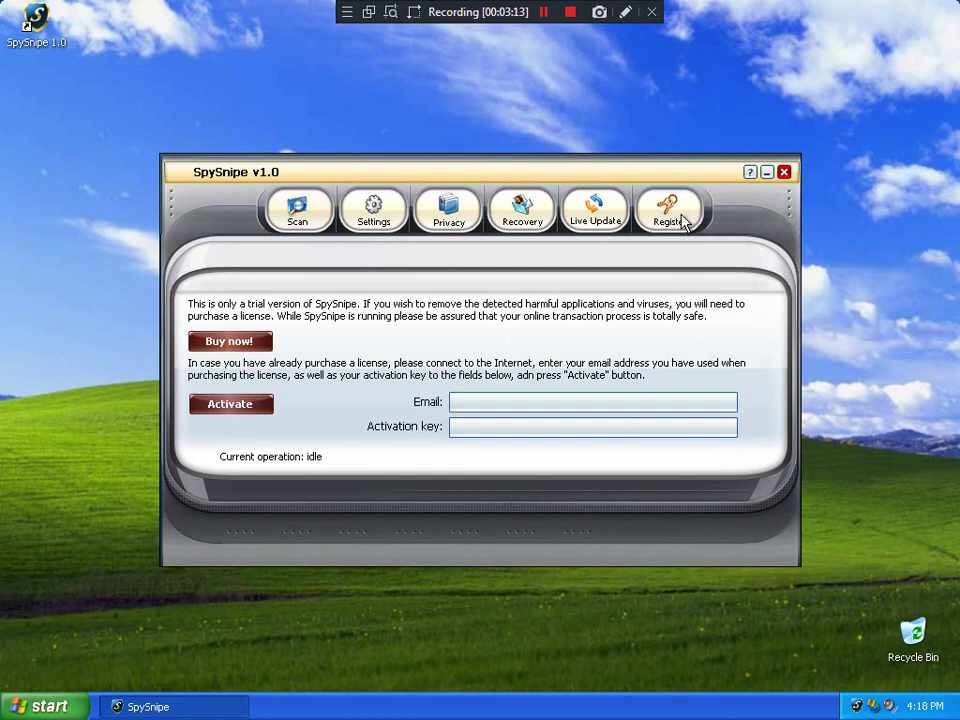
After viewing Live Update, enable all six Settings options, from Auto launch to Launch monitor at startup
click(620, 220)
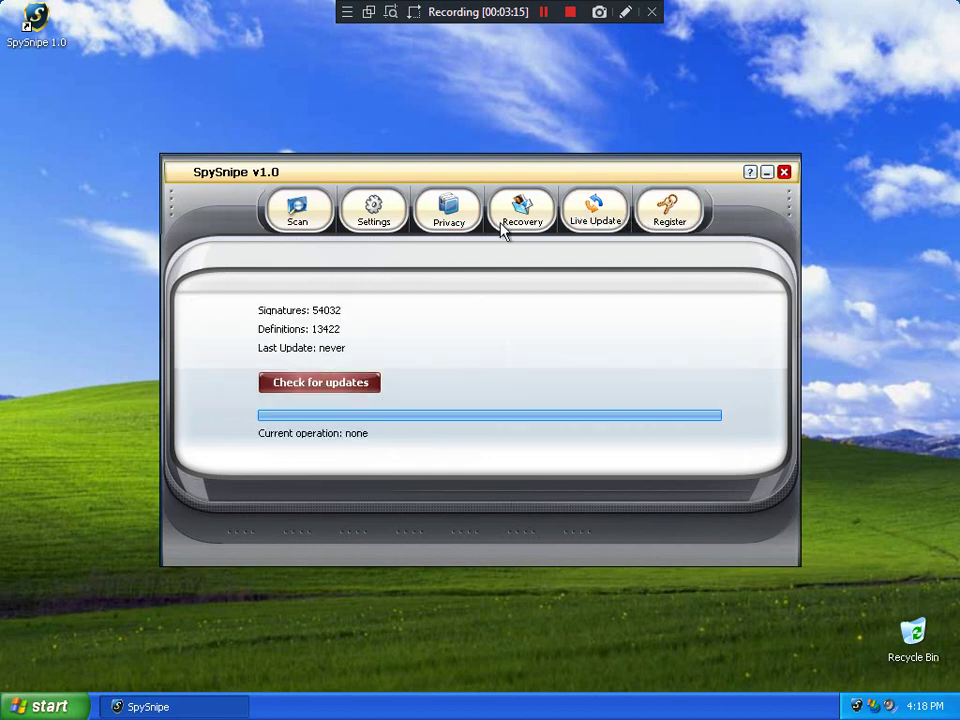
click(379, 219)
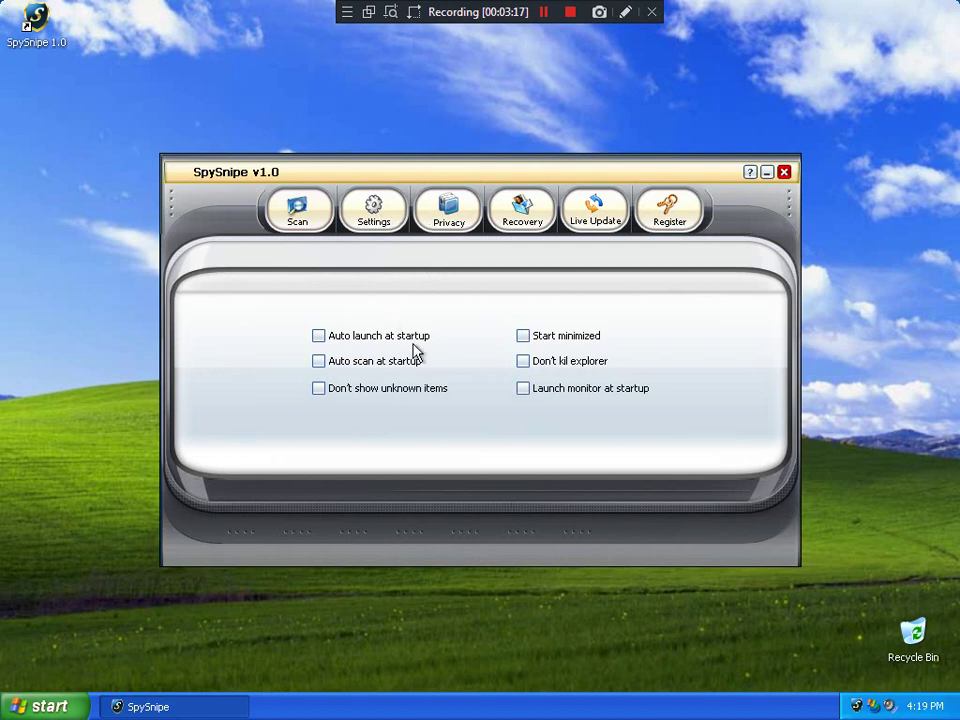
click(523, 362)
click(318, 388)
click(318, 362)
click(318, 338)
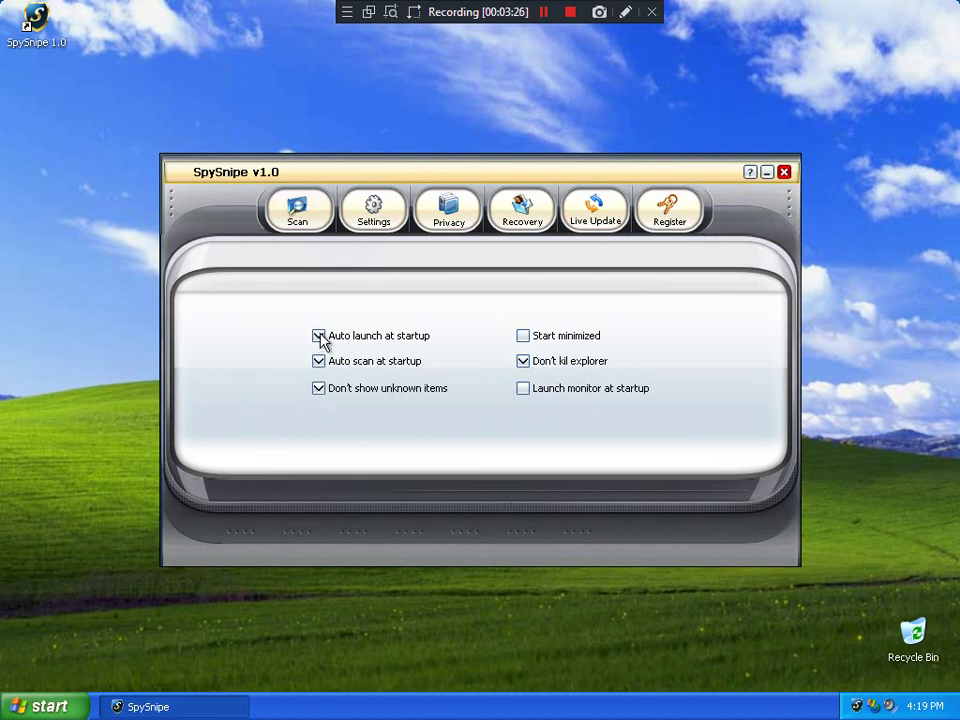
click(523, 337)
click(524, 390)
click(449, 215)
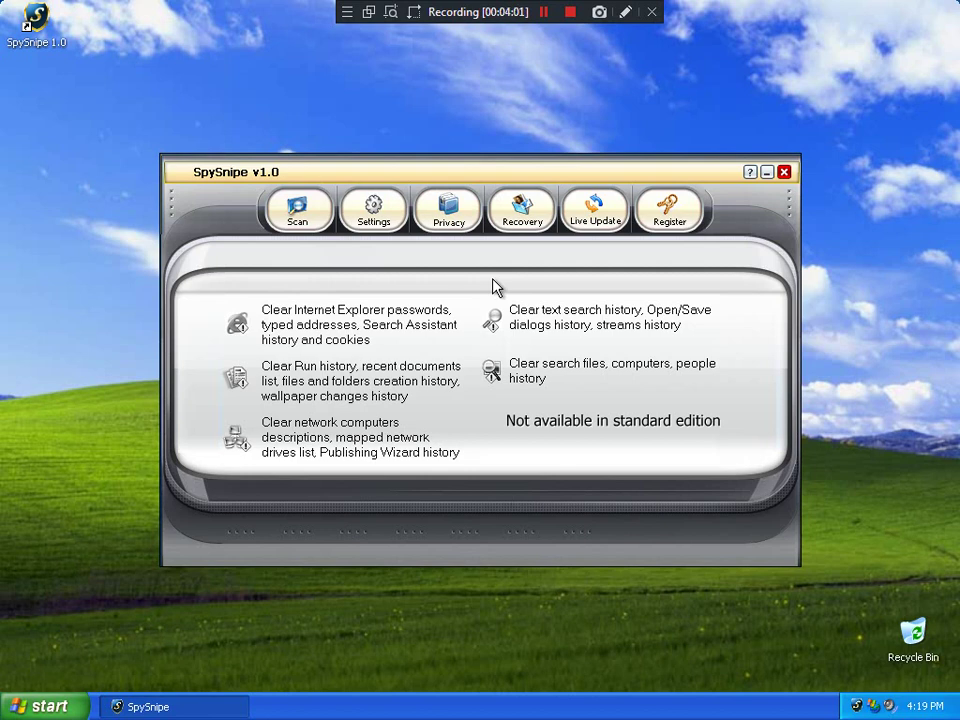
Browse the Recovery, Privacy and Settings pages, ending on the Scan page listing 8 threats
click(516, 220)
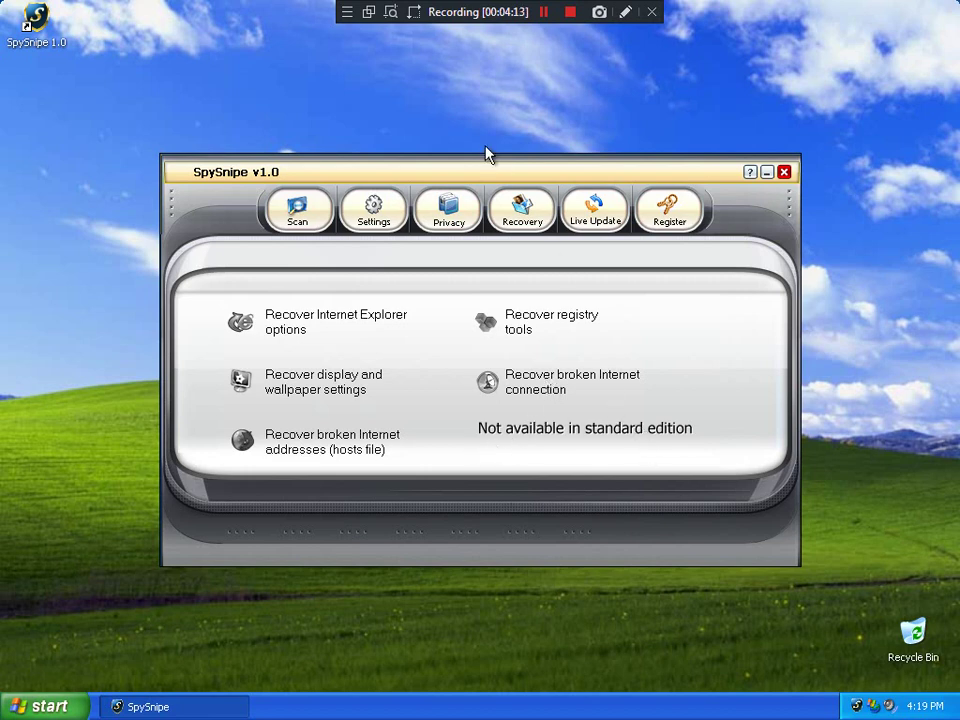
click(441, 199)
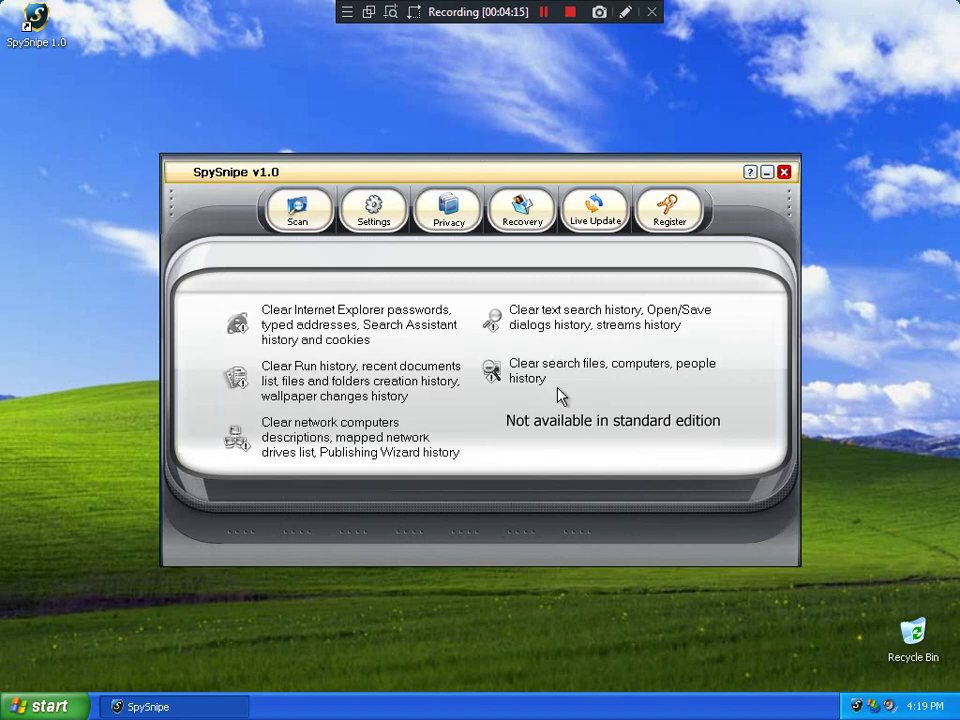
click(521, 210)
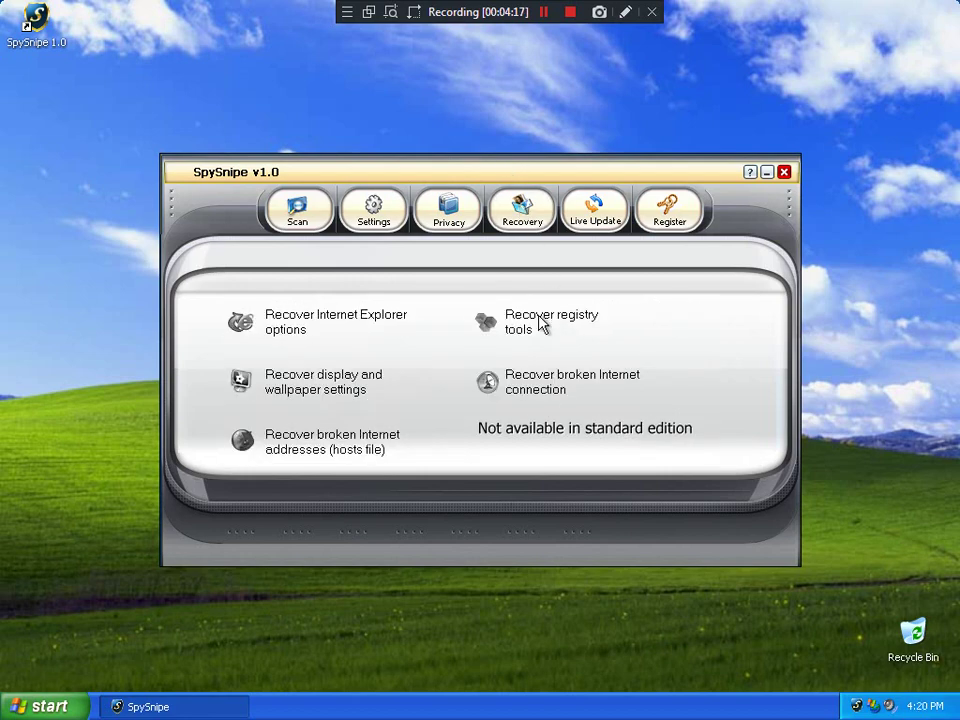
click(358, 213)
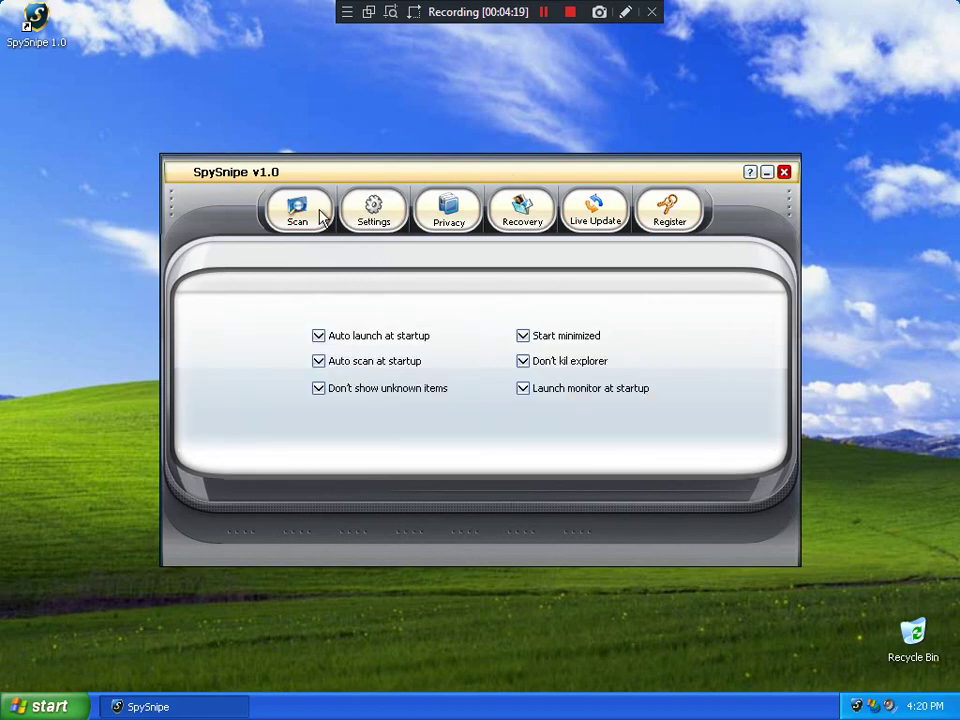
click(321, 216)
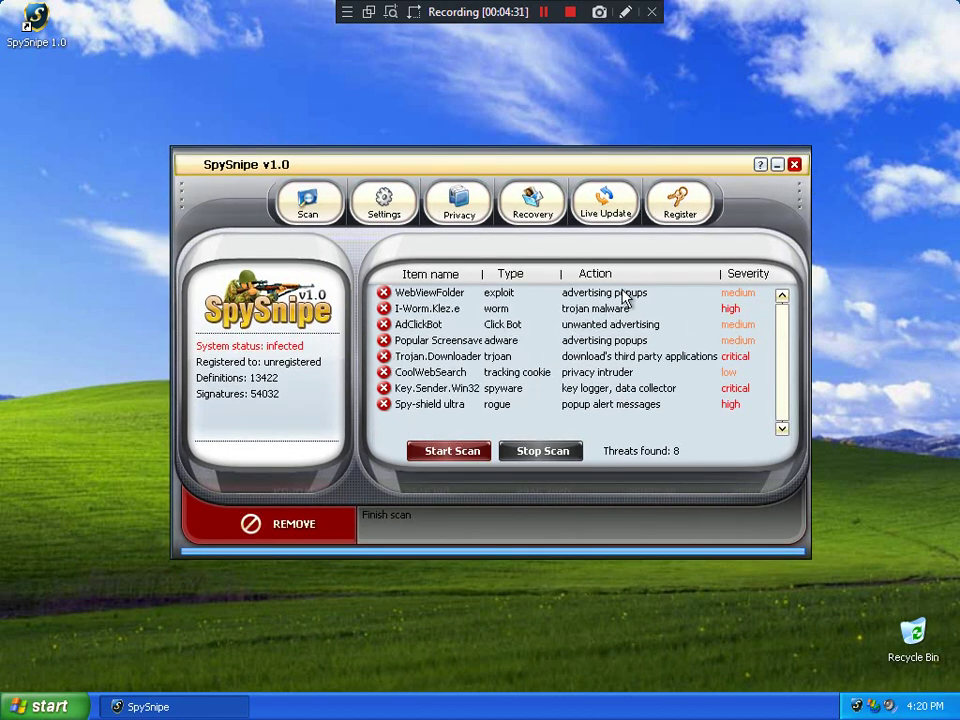
Try removing the threats and submitting activation, then close SpySnipe, reopen it from the tray, and close it again
click(276, 520)
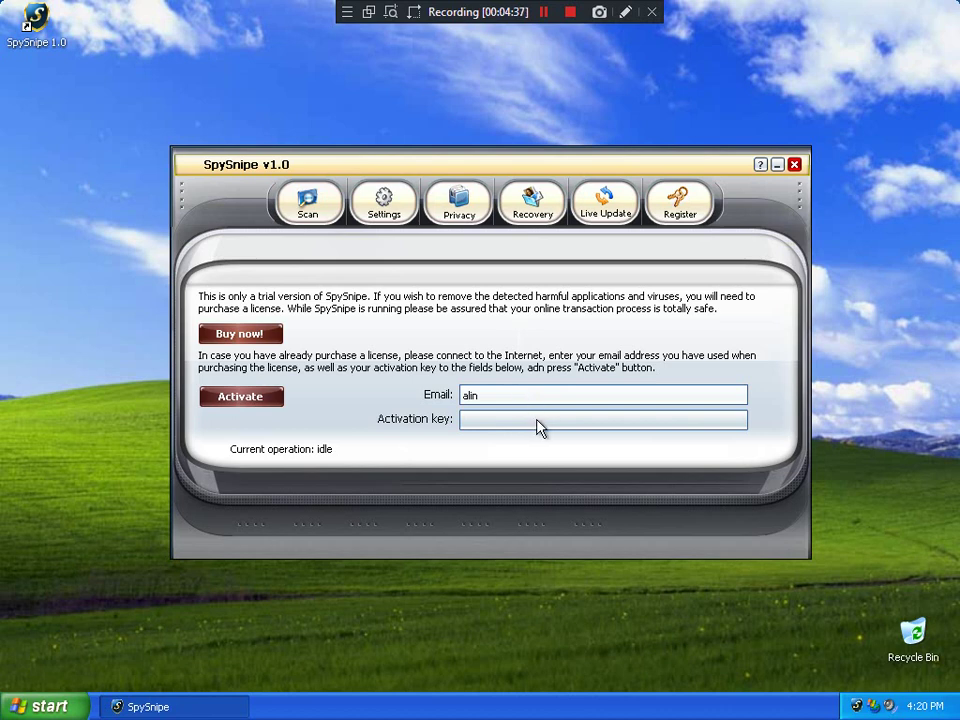
click(241, 400)
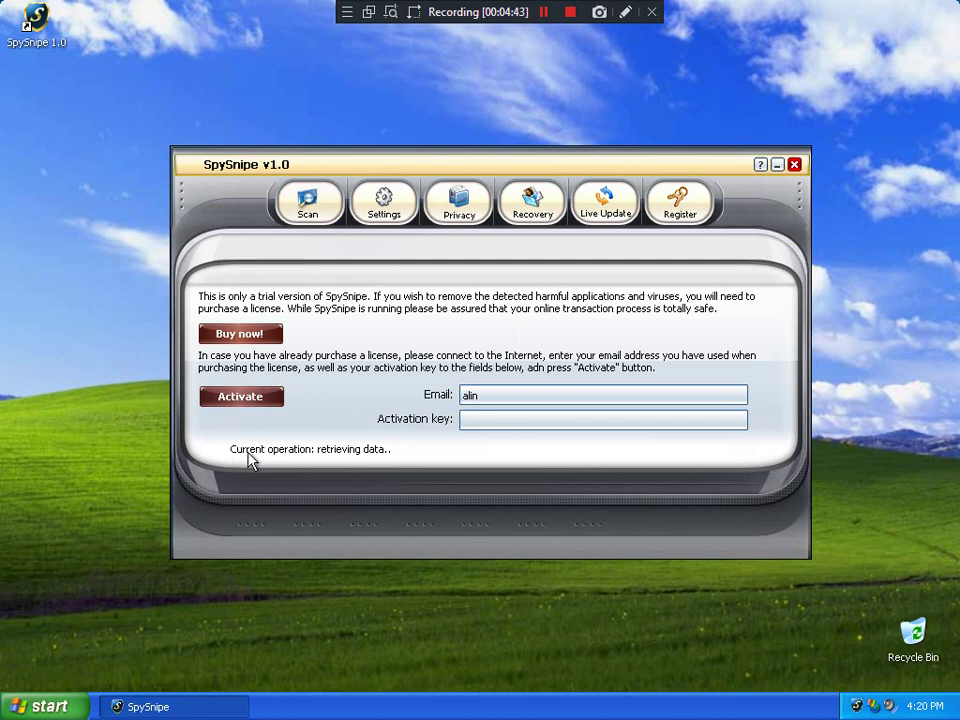
click(794, 164)
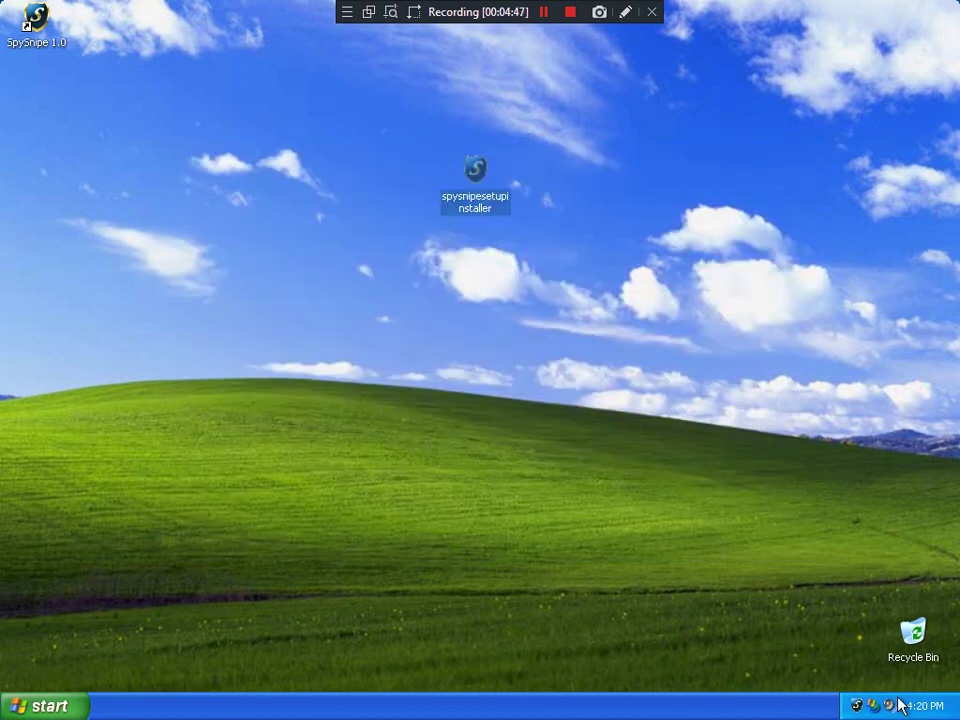
double_click(857, 706)
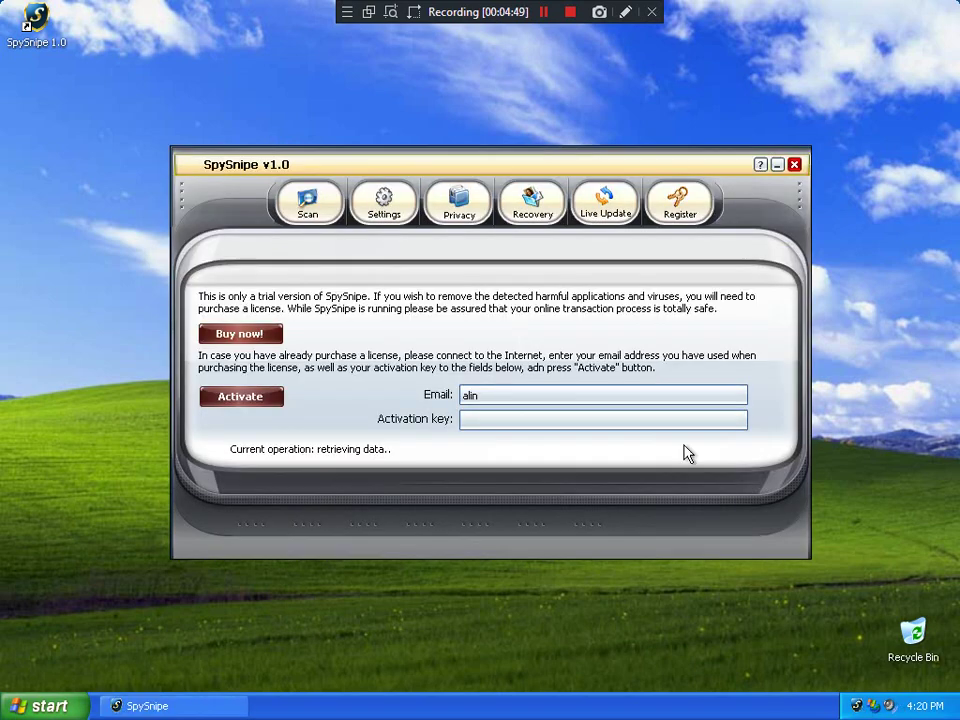
click(794, 164)
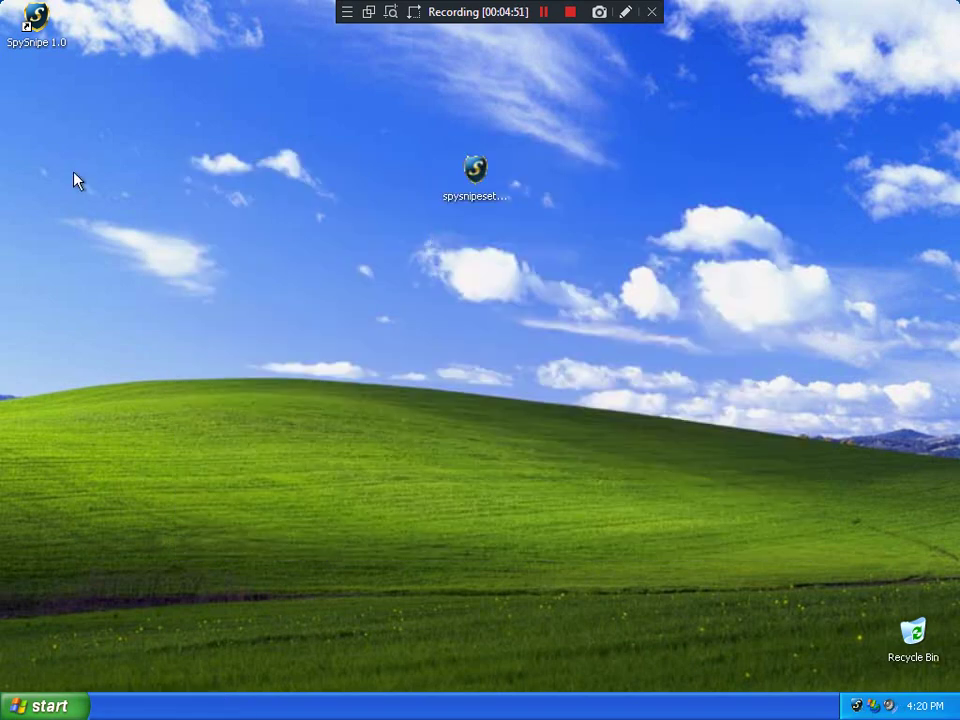
Open SpySnipe's install folder via the desktop shortcut's Properties and Find Target
right_click(45, 35)
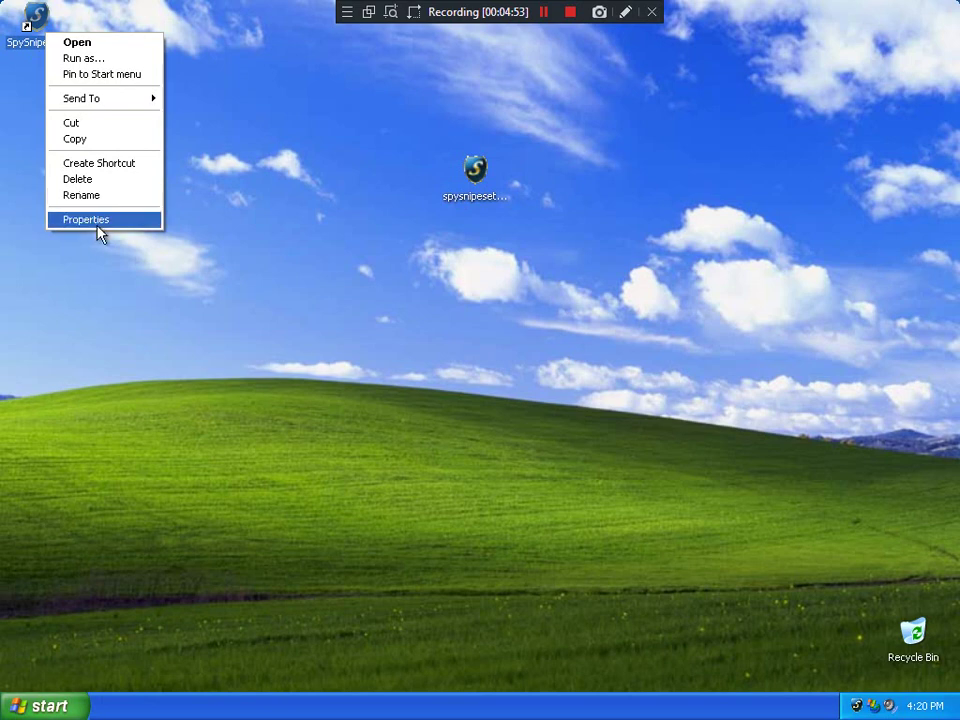
click(97, 220)
click(148, 358)
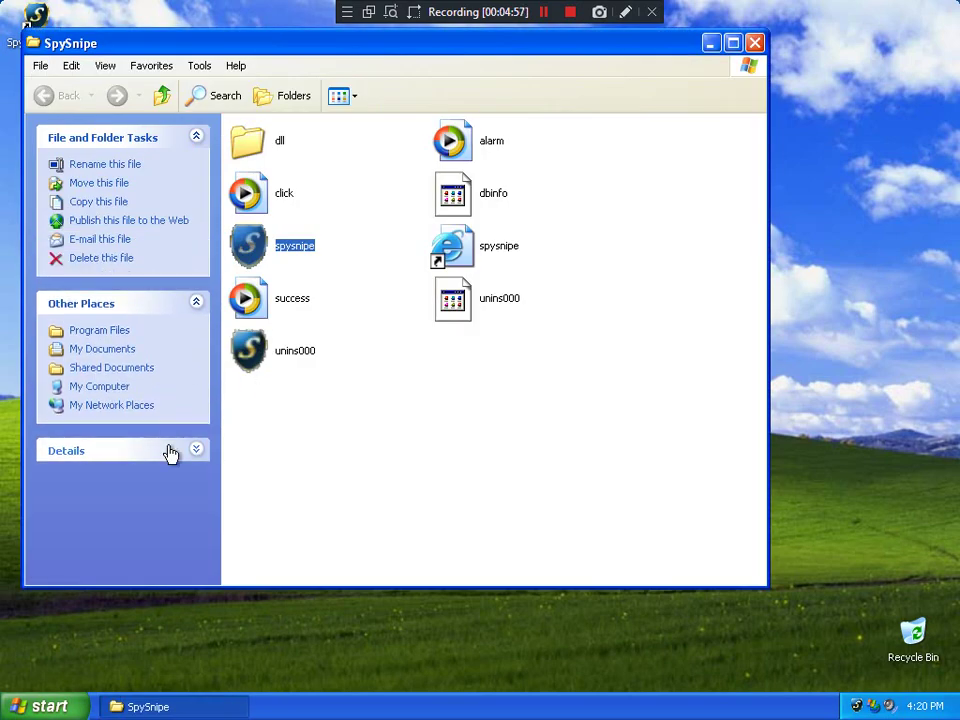
Show the file details and play the alarm sound file in Windows Media Player
click(170, 452)
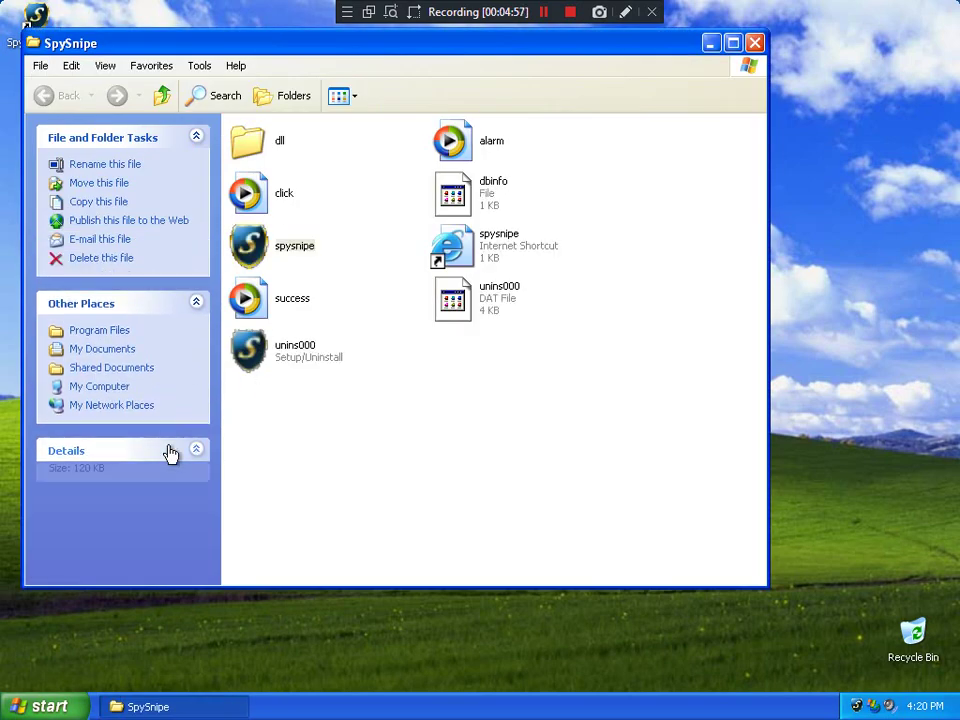
click(370, 443)
double_click(470, 157)
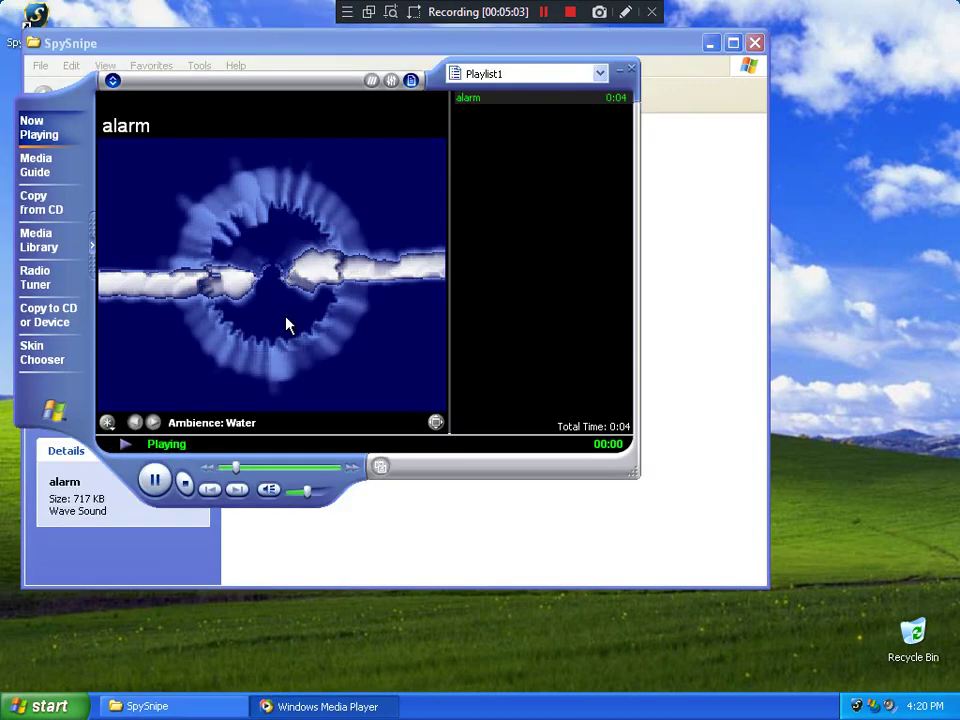
Turn up the volume, move the player right, and play the click sound twice
drag(306, 491, 326, 491)
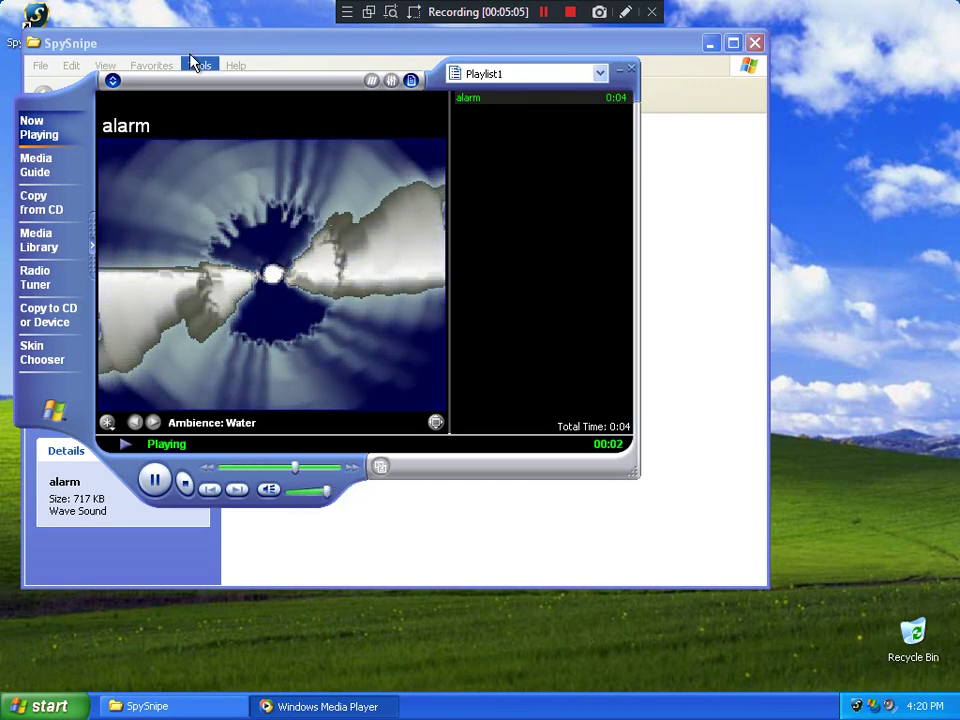
mouse_move(182, 36)
drag(182, 36, 440, 68)
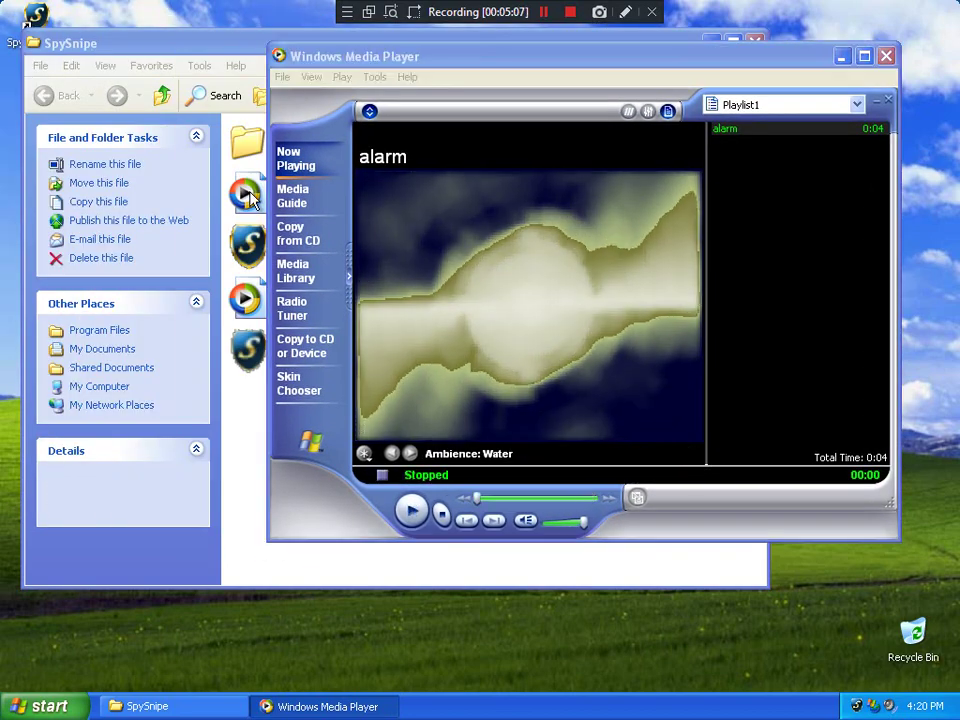
double_click(250, 197)
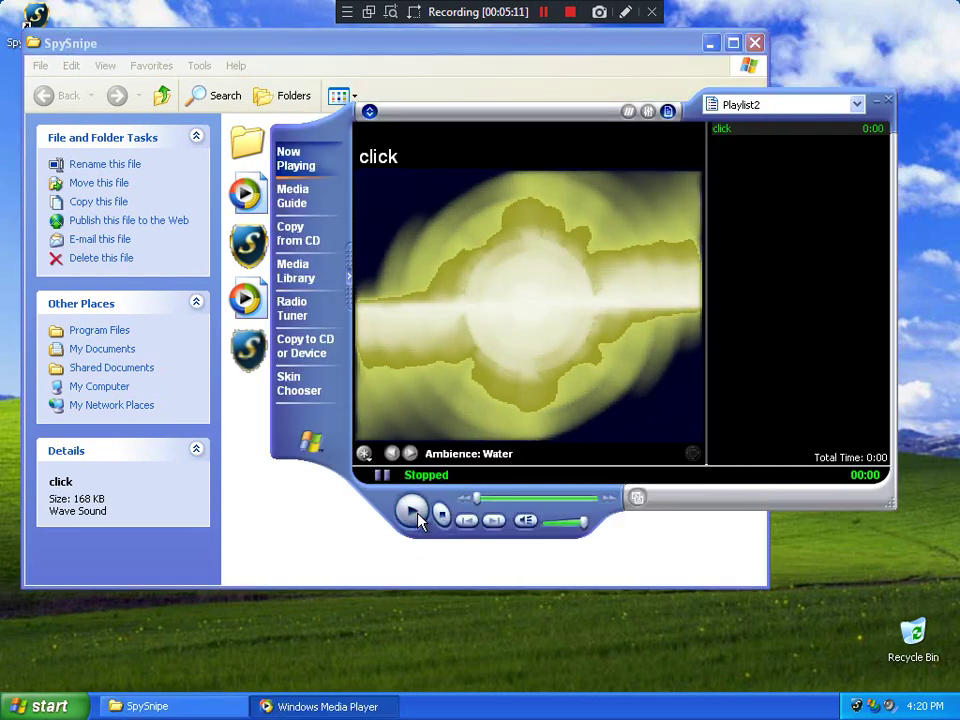
click(411, 512)
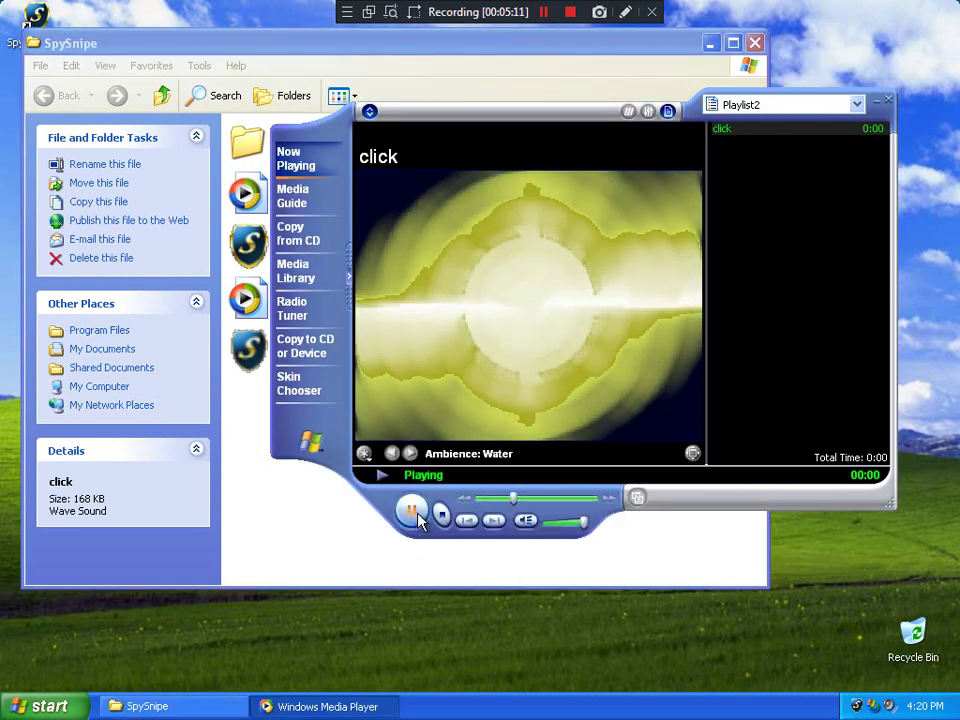
Play the success sound three times, then close Media Player
double_click(250, 302)
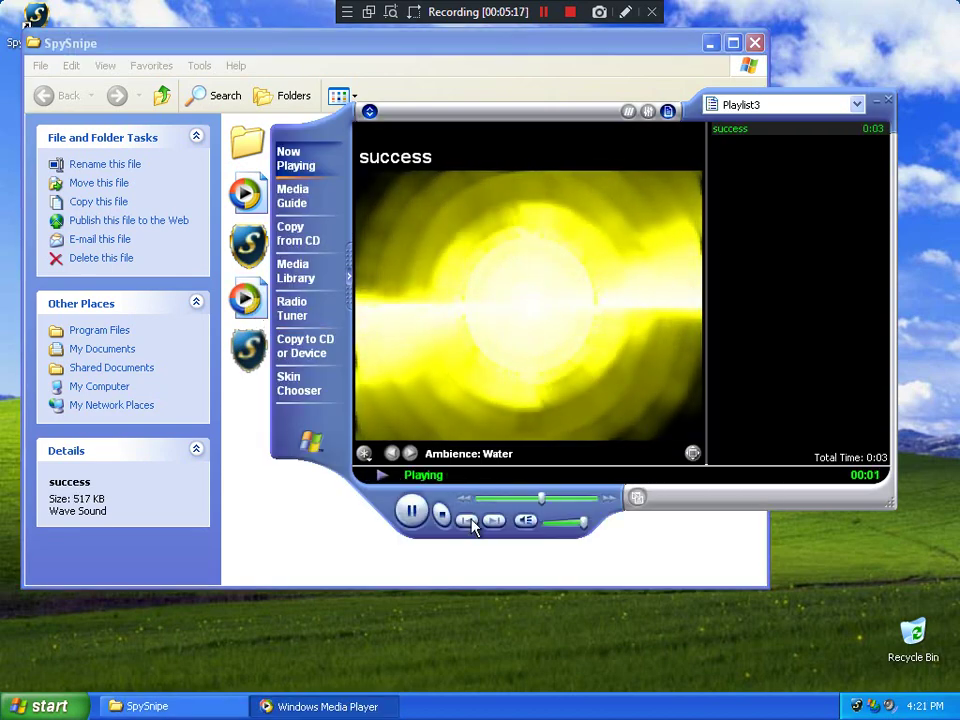
click(414, 513)
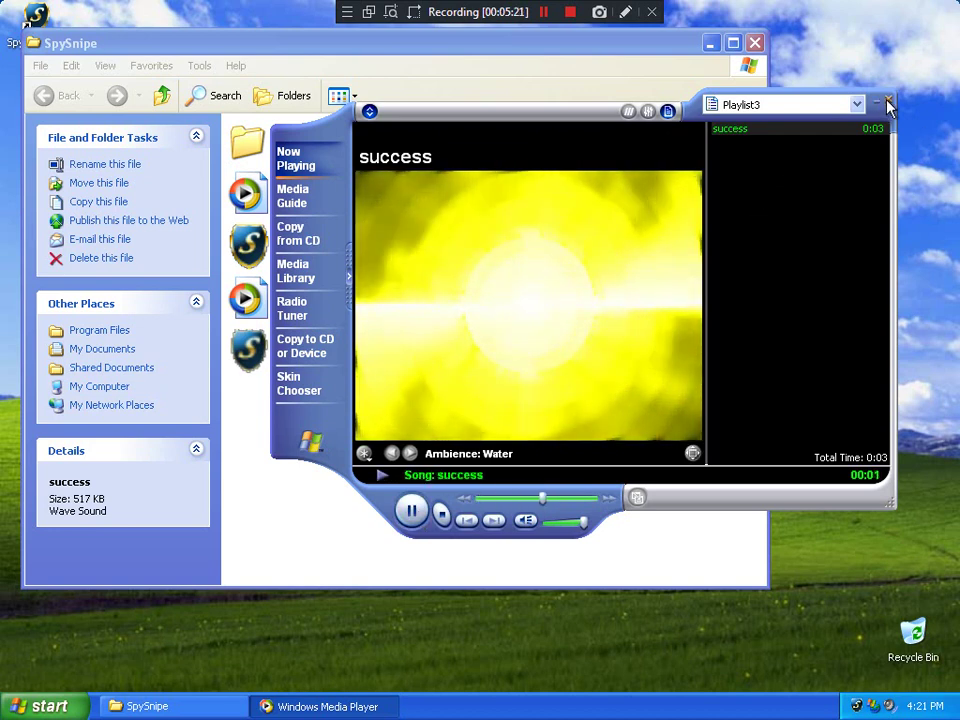
click(411, 511)
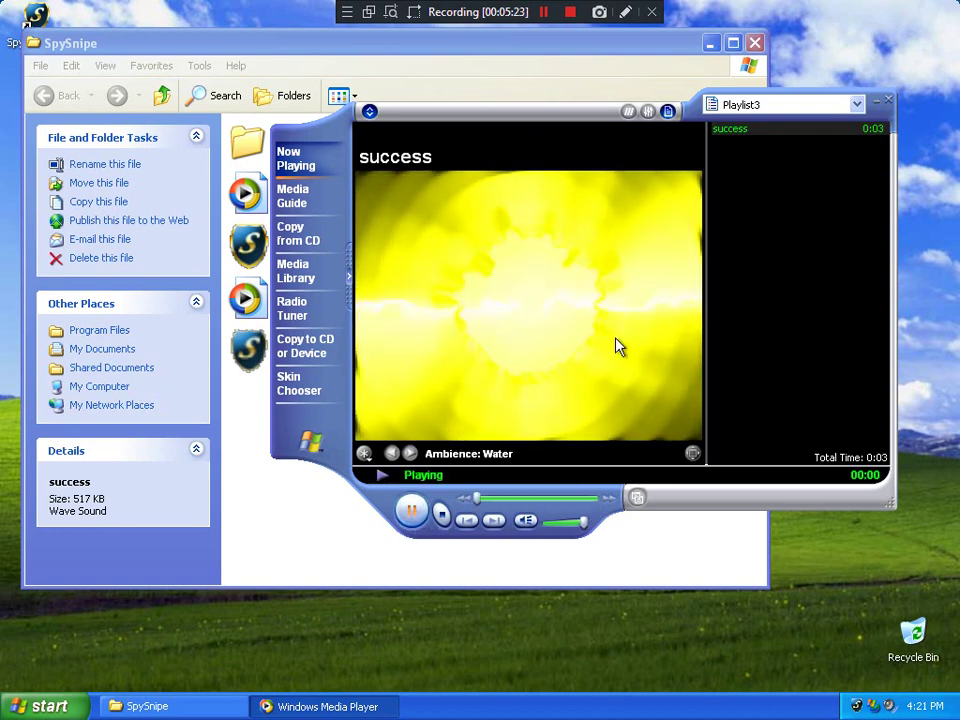
click(888, 101)
Open the dll folder and try running update.scr, dismissing the invalid-application error
double_click(264, 153)
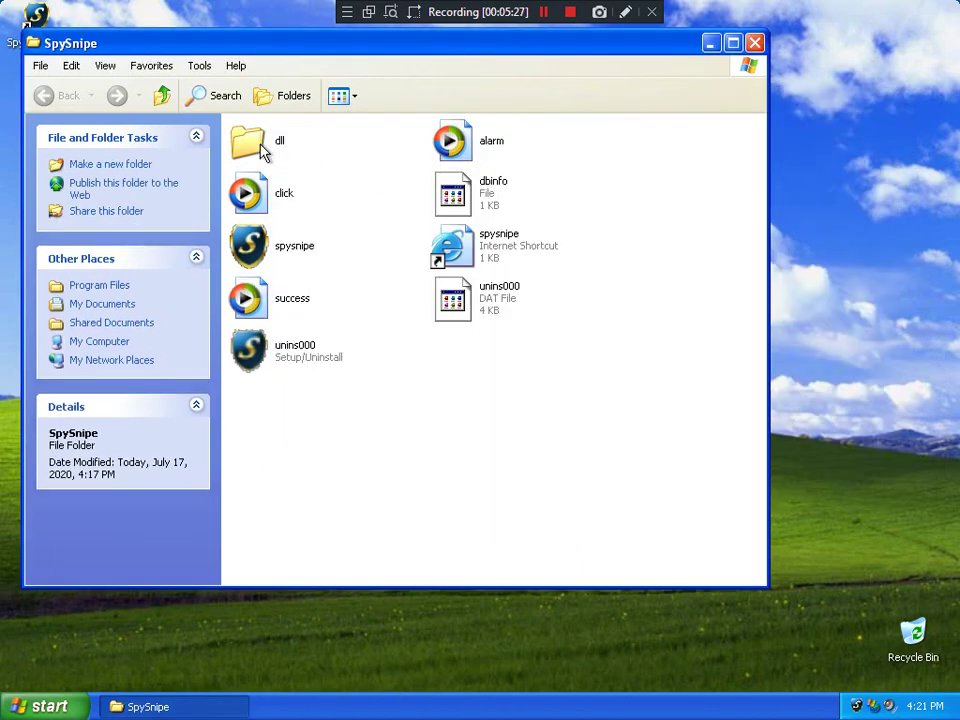
double_click(486, 556)
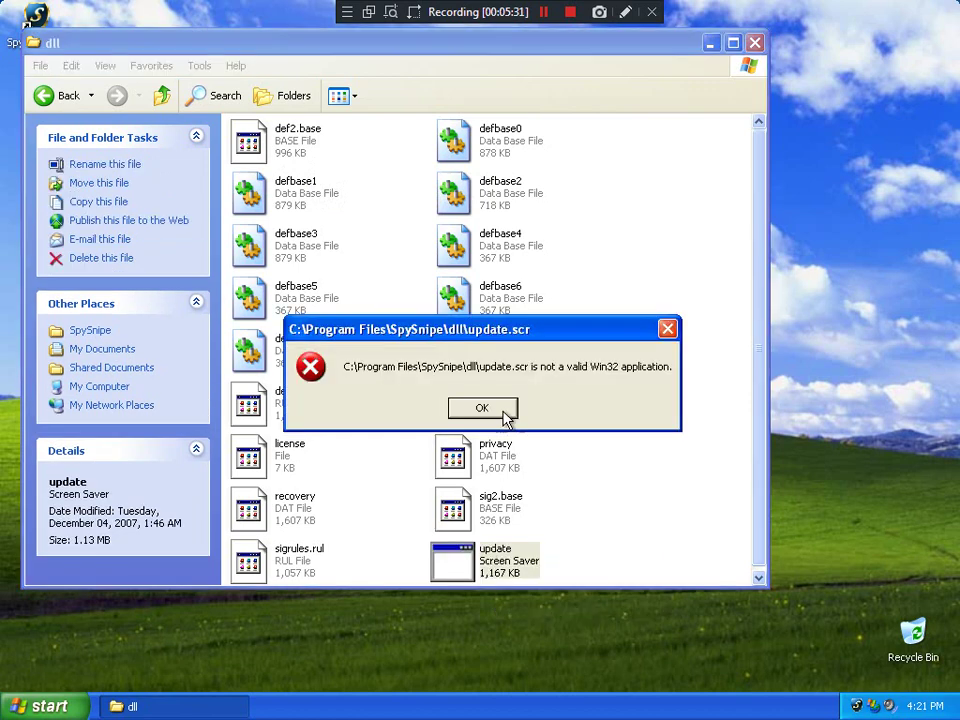
click(482, 408)
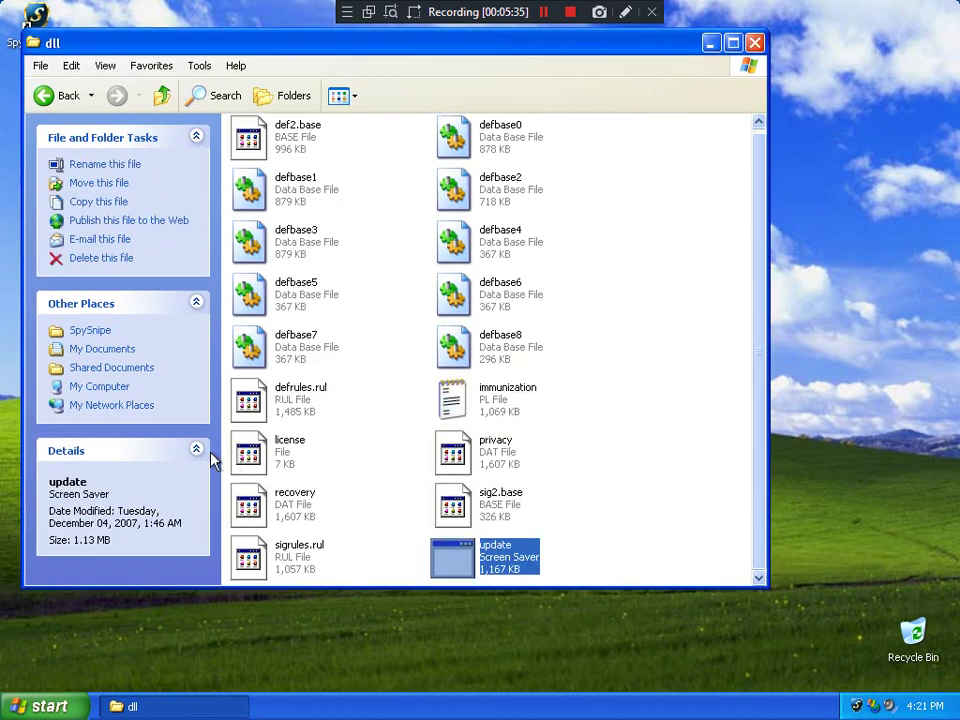
View the license file in Notepad via Open With, close it, then open immunization
double_click(262, 468)
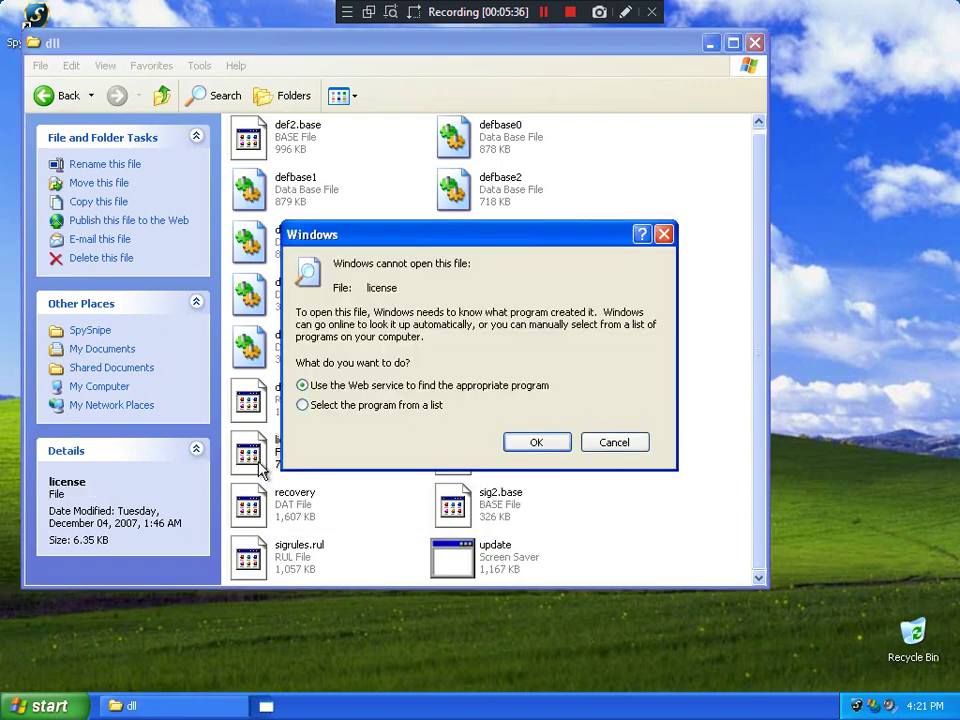
click(407, 405)
click(560, 445)
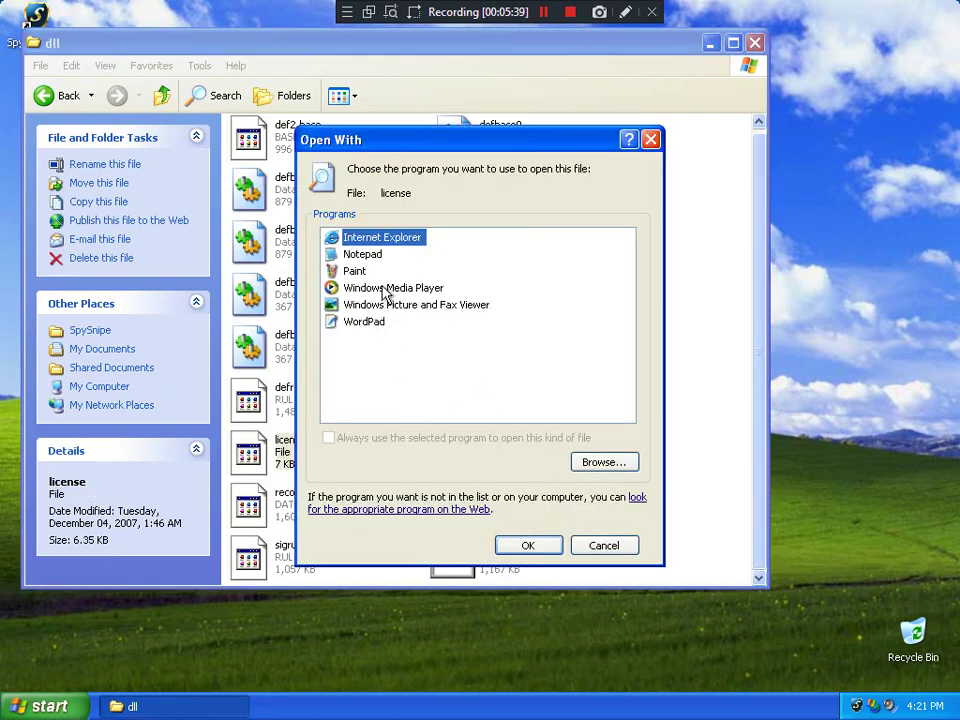
click(355, 256)
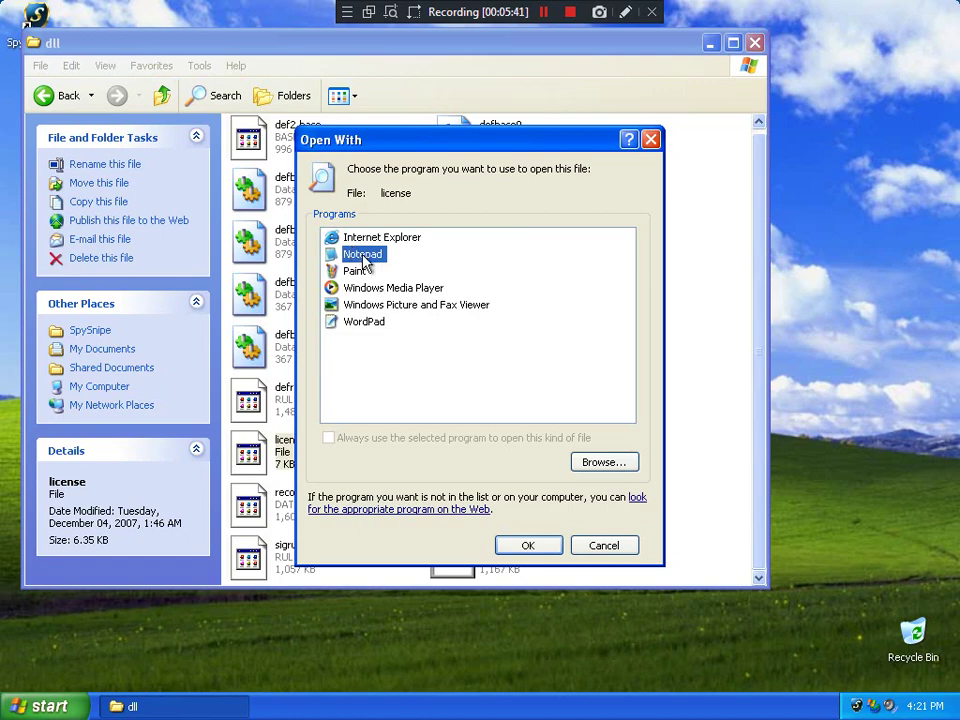
double_click(355, 256)
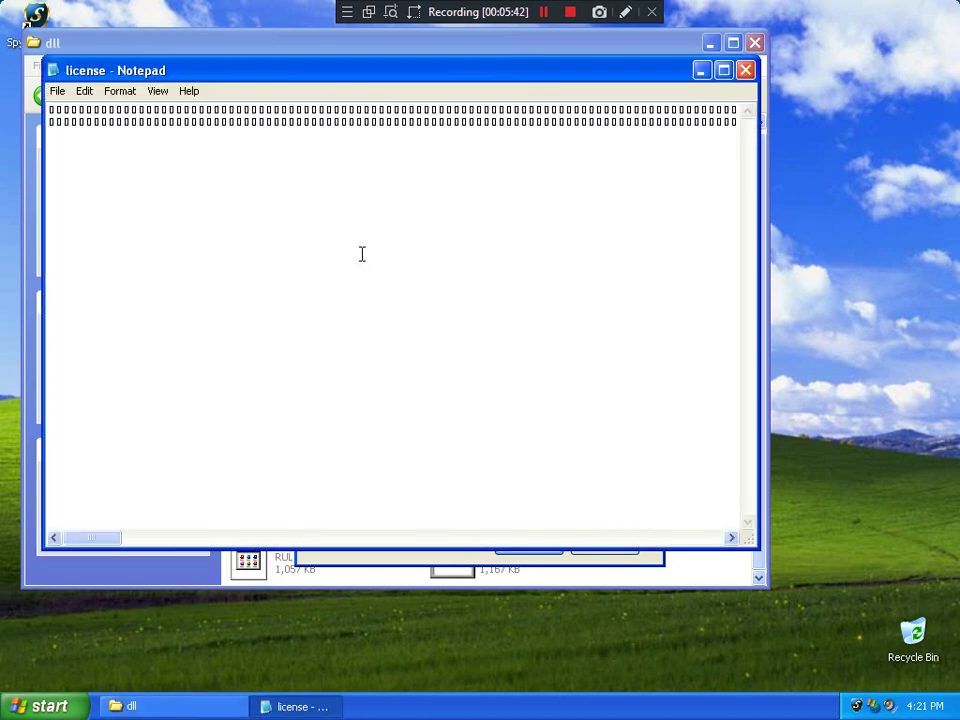
click(745, 70)
double_click(500, 395)
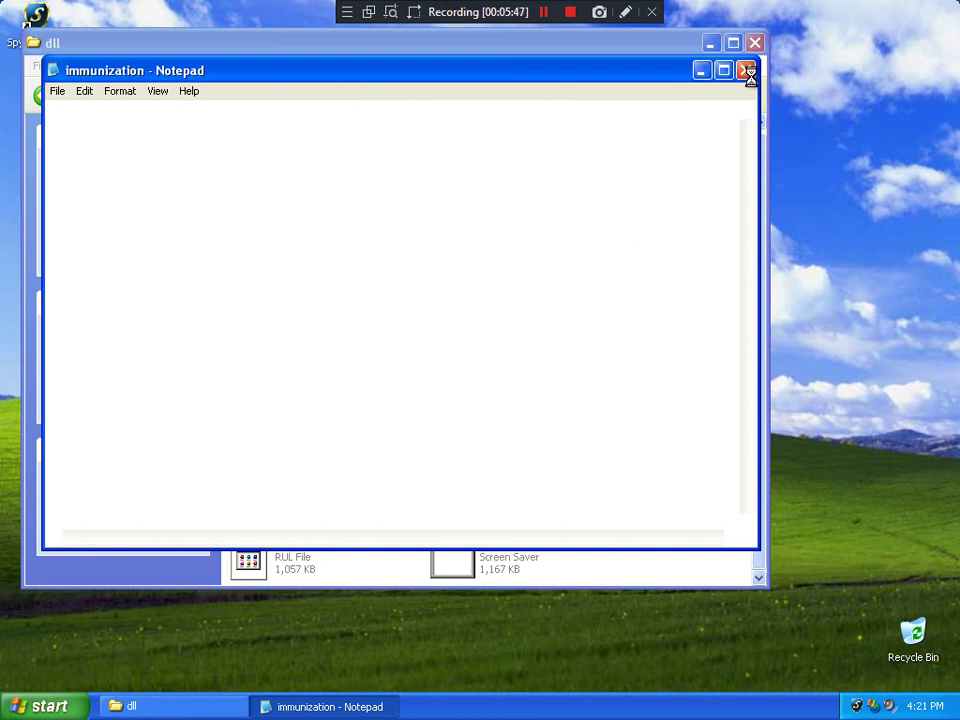
Open SpySnipe's Recovery page from the tray, then close it and the immunization file
right_click(858, 708)
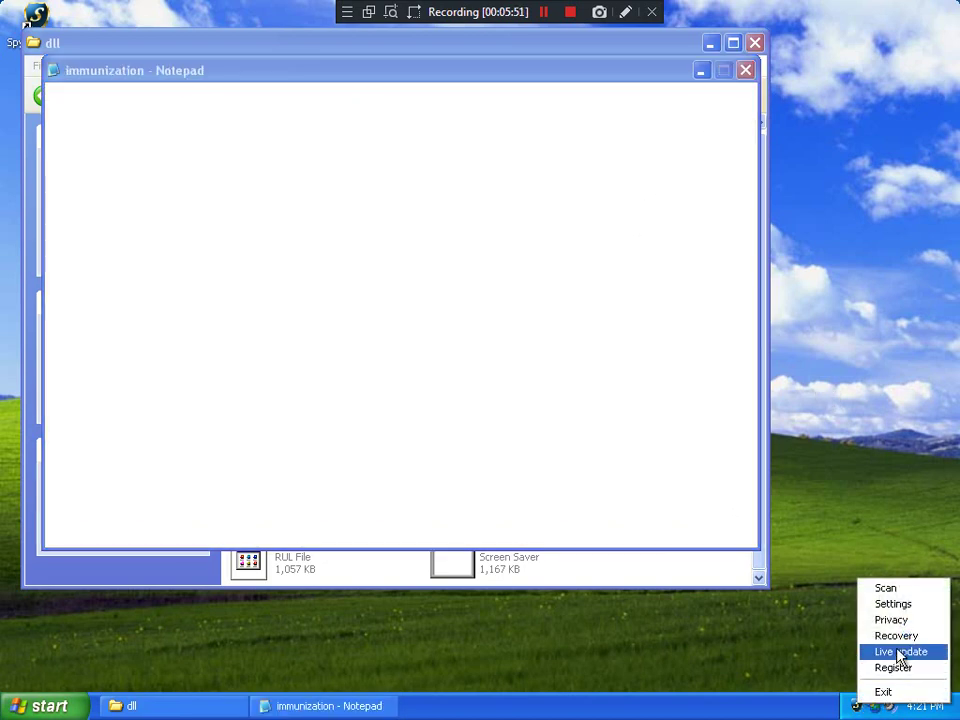
click(896, 636)
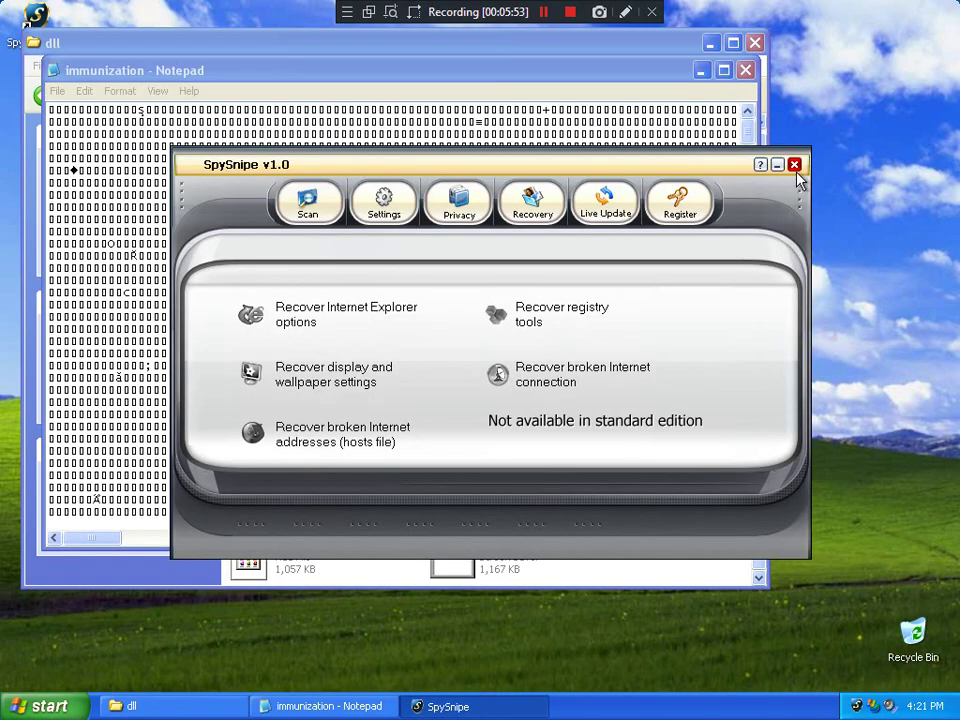
click(794, 164)
click(745, 70)
Reopen SpySnipe on its Privacy page, then switch to Recovery
right_click(858, 706)
click(894, 618)
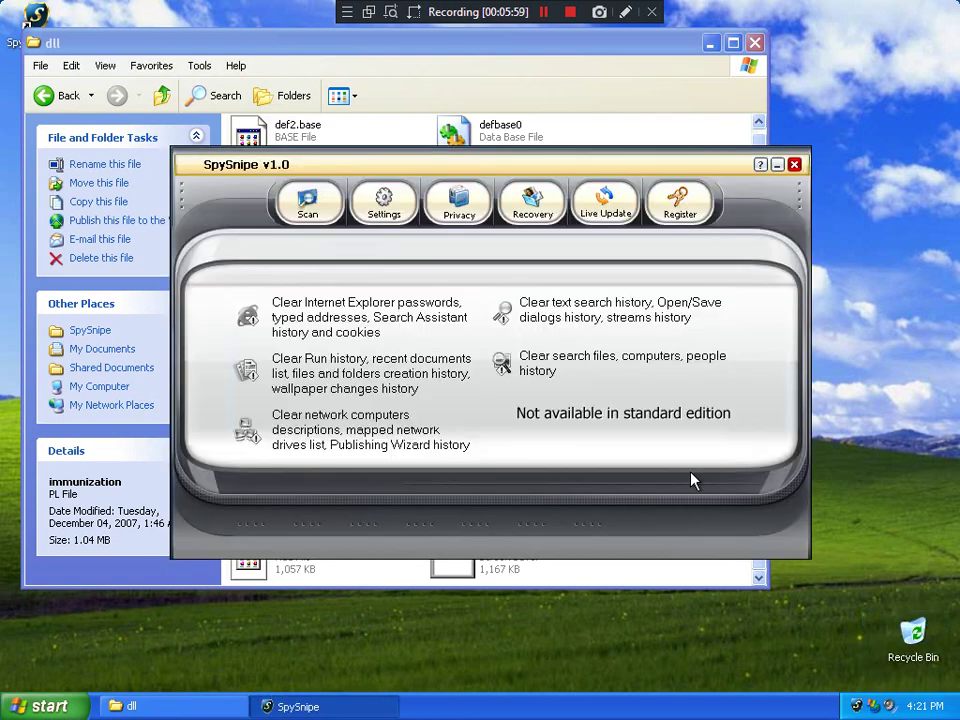
click(532, 201)
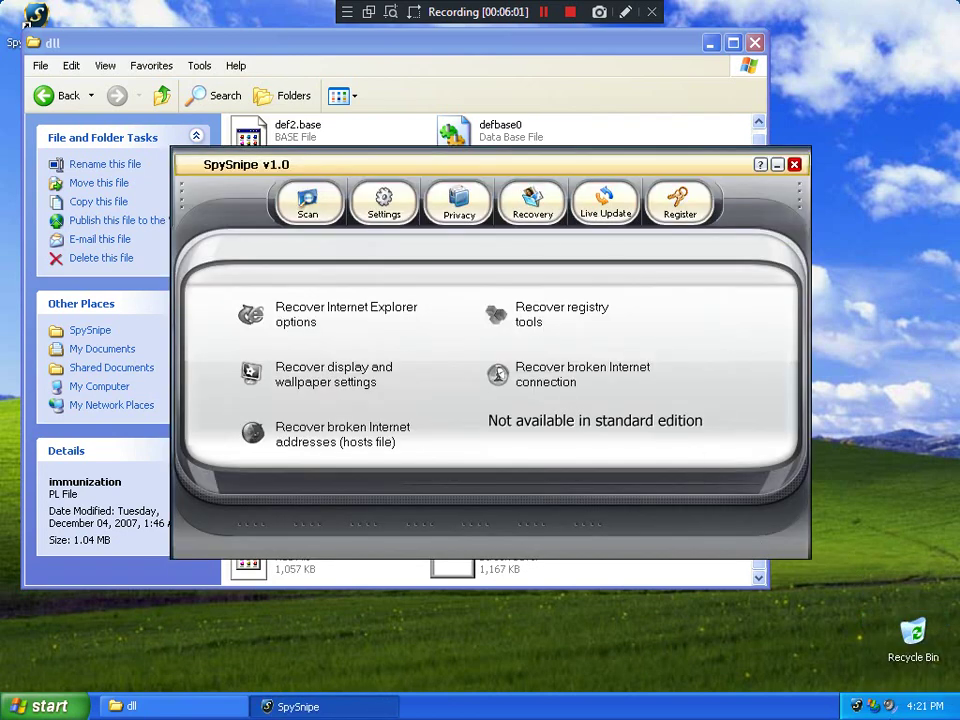
Run a Live Update check that fails, view Recovery, Privacy and Scan, and close SpySnipe
right_click(857, 708)
click(896, 652)
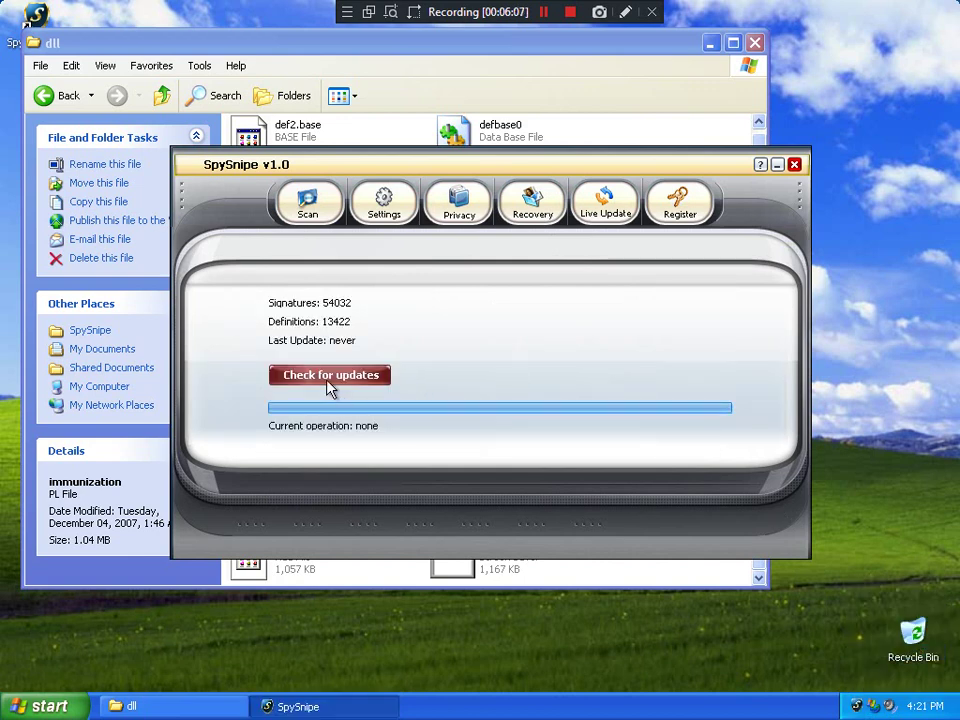
click(522, 208)
click(608, 205)
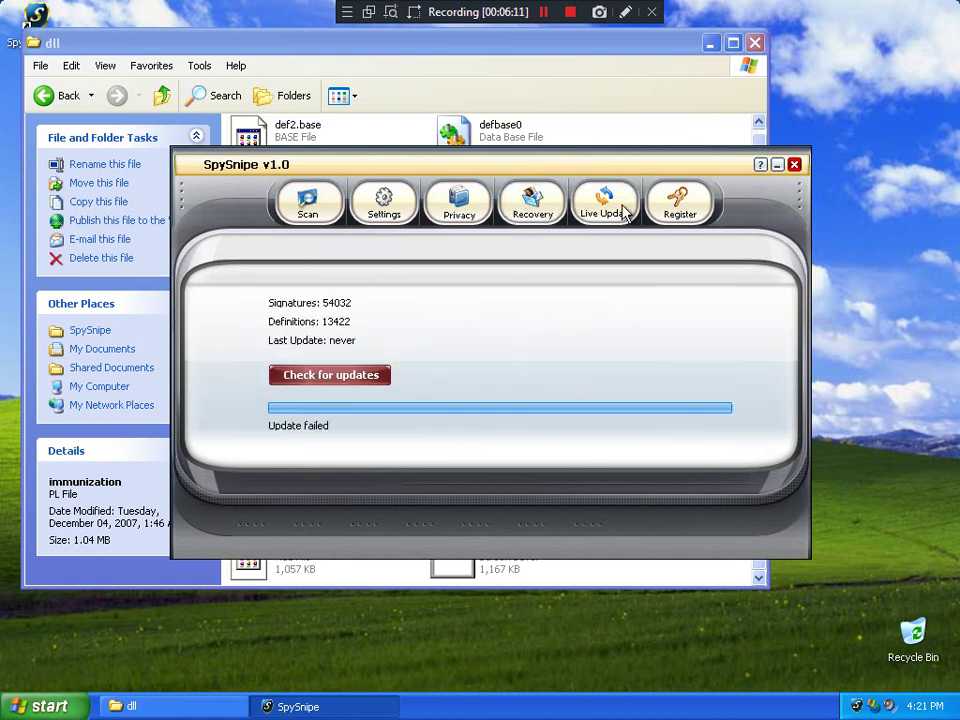
click(527, 208)
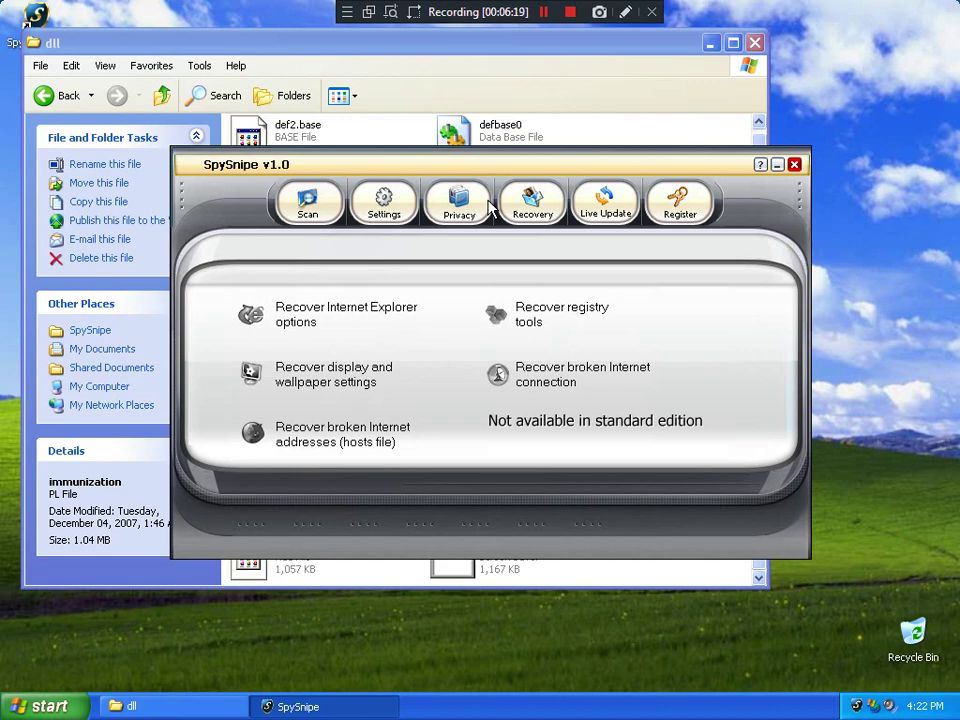
click(458, 208)
click(320, 206)
click(794, 164)
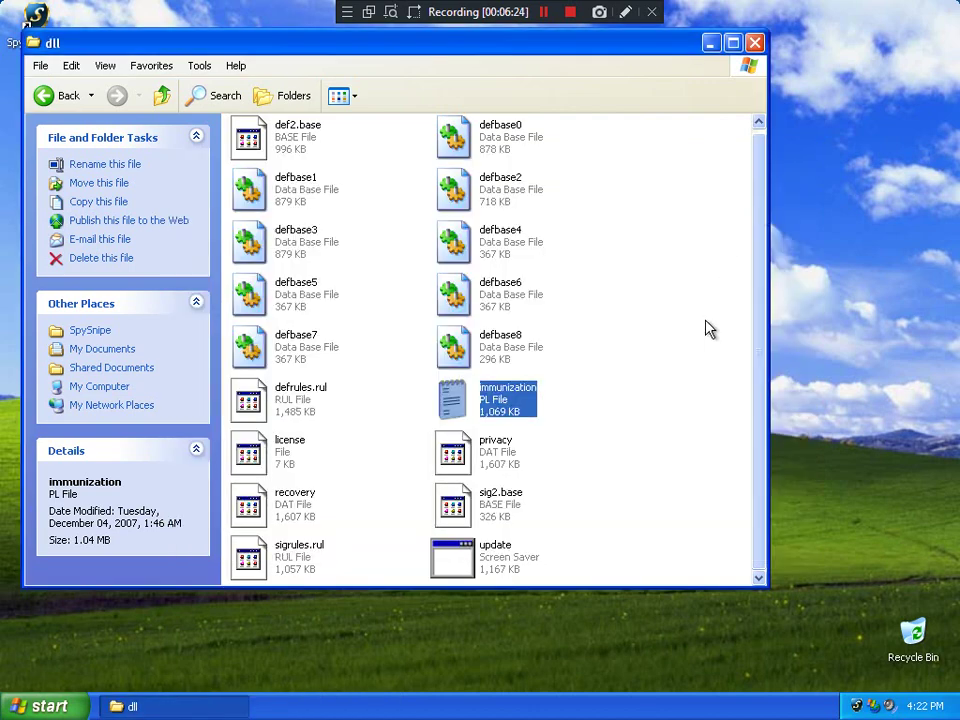
Close the dll folder and the shortcut's properties, then launch Internet Explorer
click(610, 390)
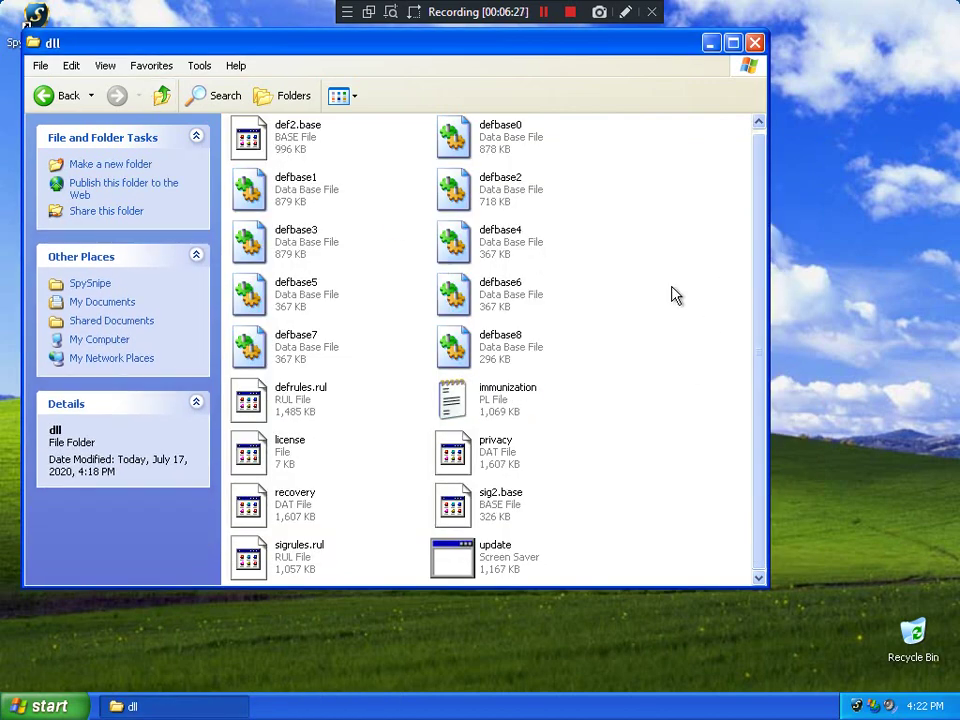
drag(756, 304, 757, 182)
click(755, 42)
click(193, 450)
click(35, 706)
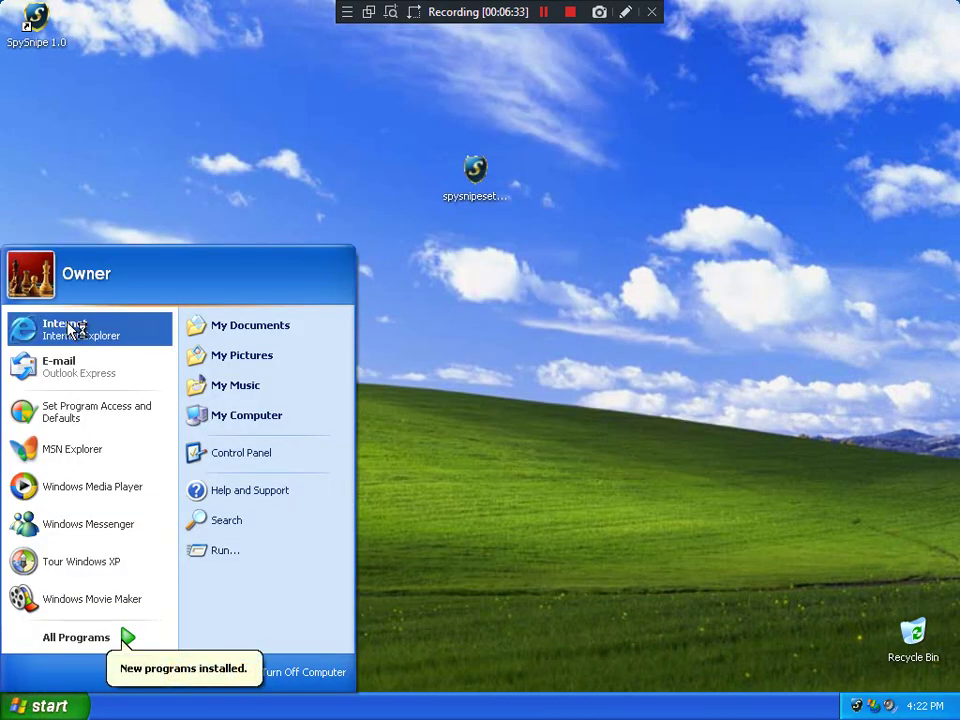
click(68, 332)
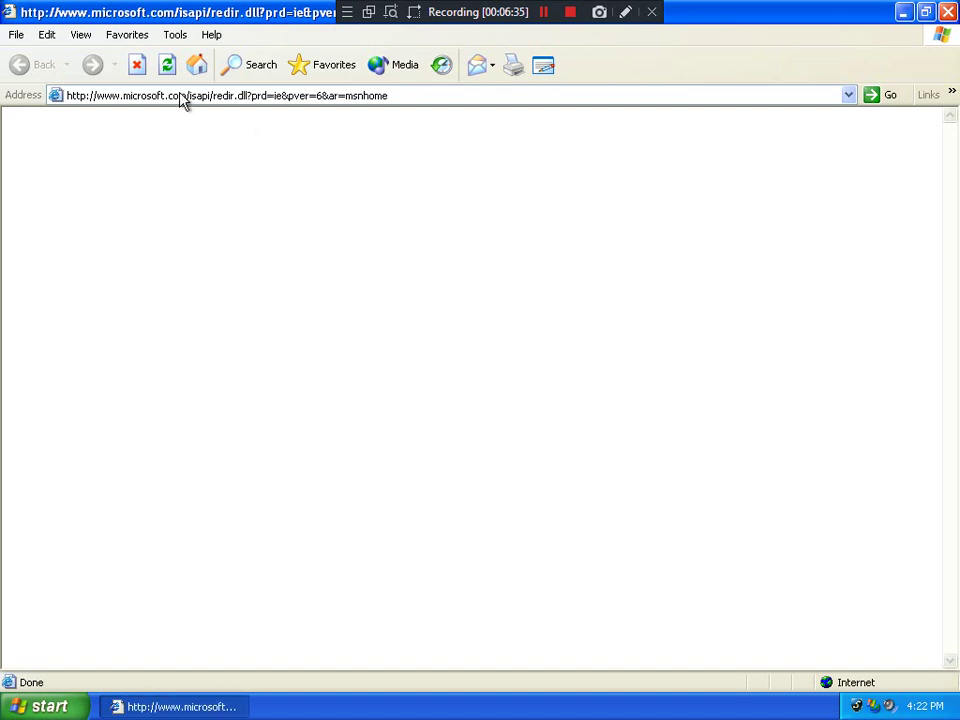
Enter roguewarecommunity.jcink.net in the address bar and load the site
click(180, 95)
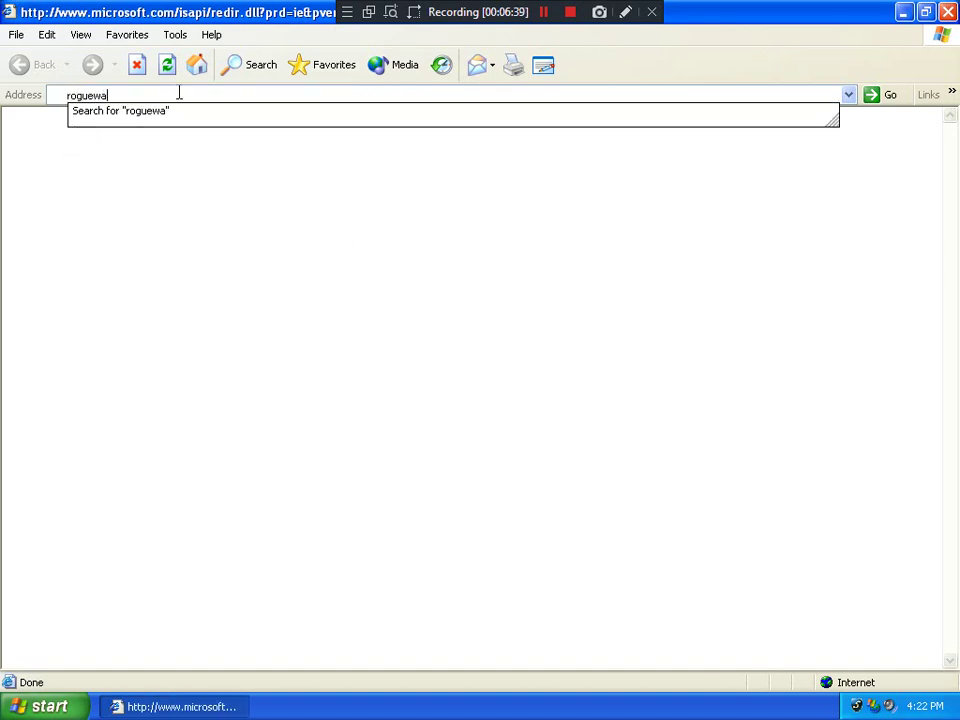
text(recommunity.)
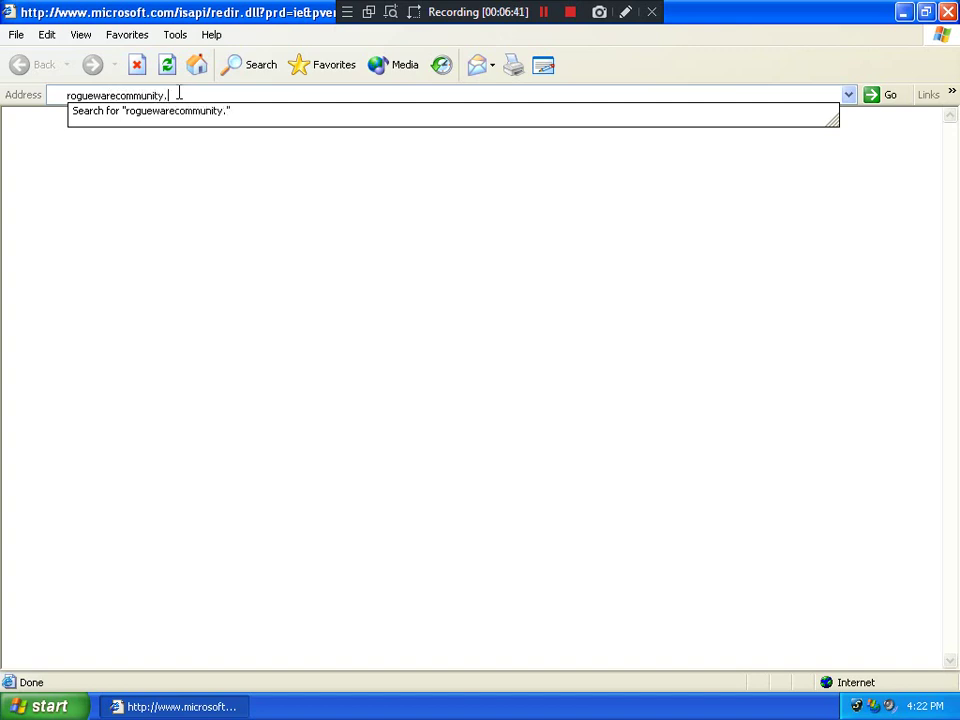
text(jcink,.)
text(.n)
key(BackSpace)
text(net)
key(Return)
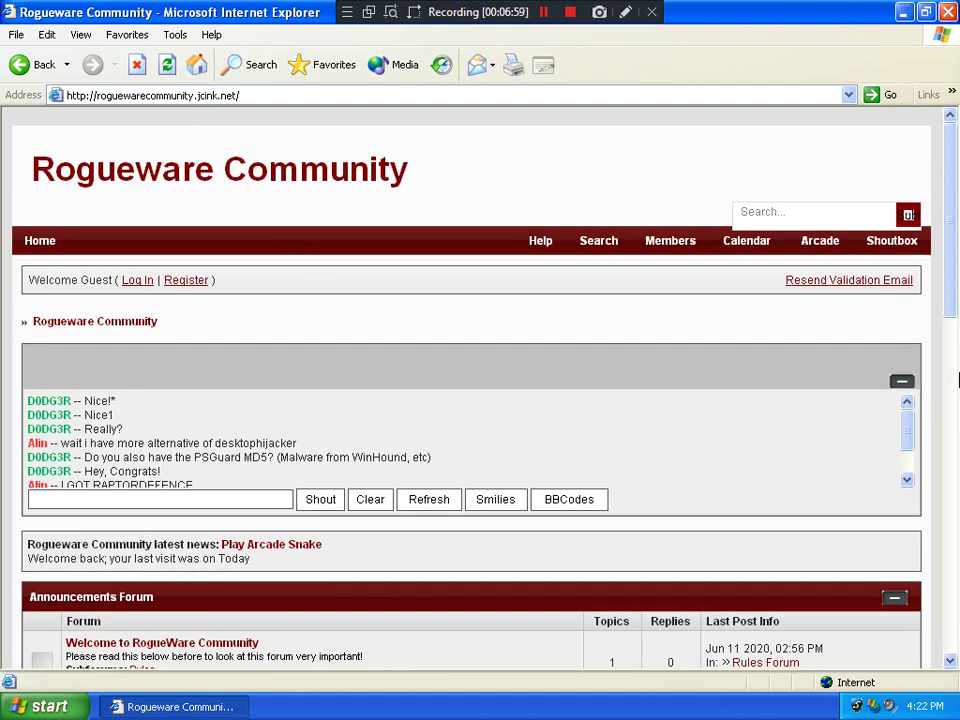
Go to page 3 of RogueAV Activators & Codes and open the SpySnipe 1.0 Full version topic
drag(956, 232, 957, 360)
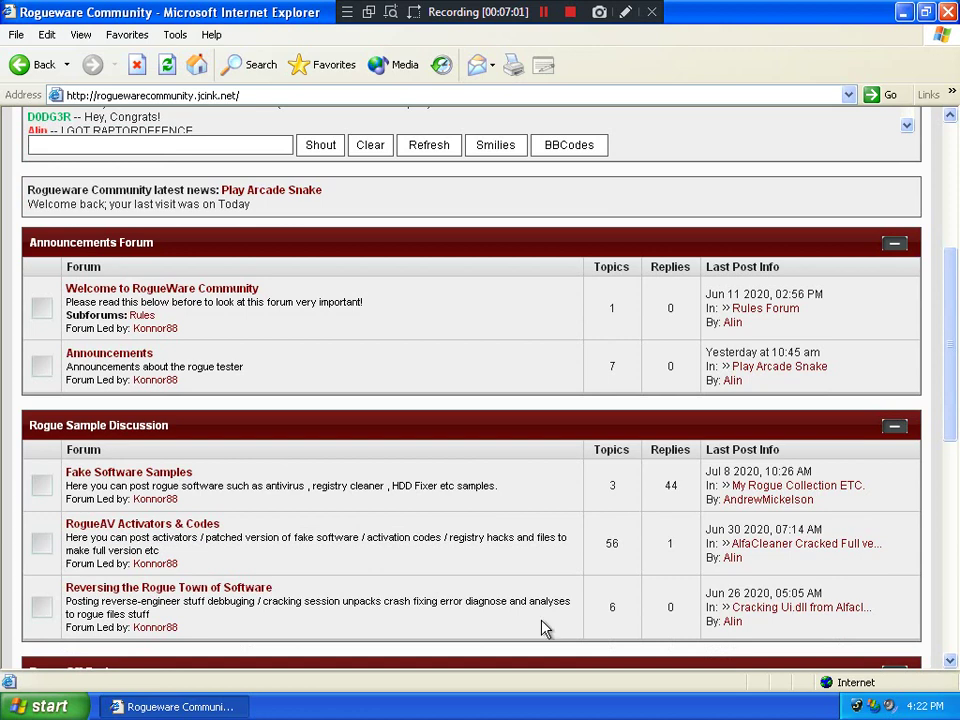
click(197, 530)
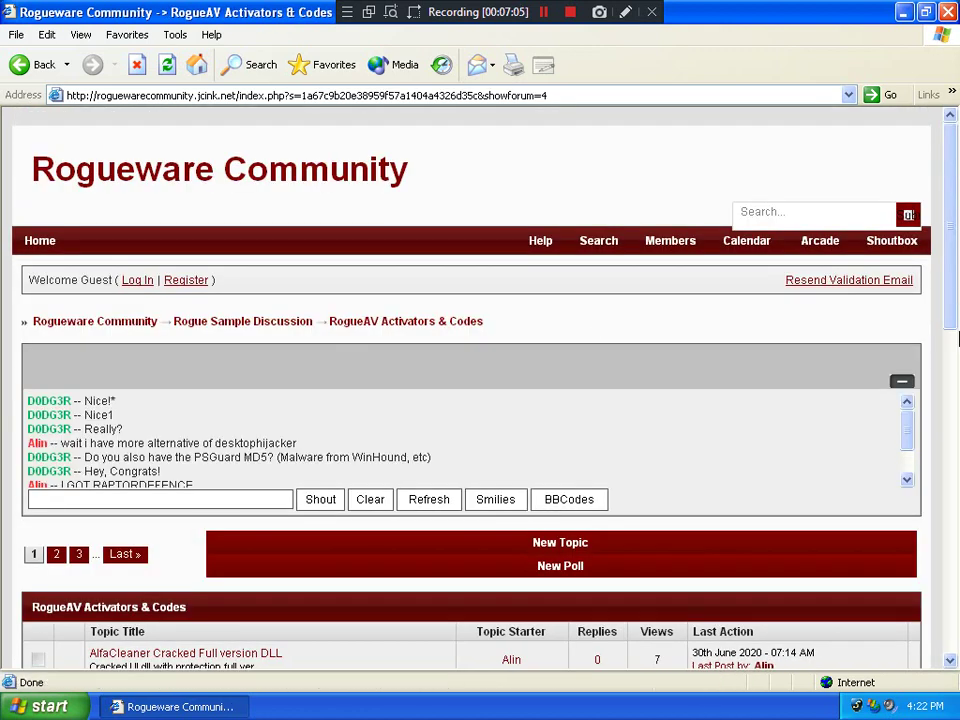
scroll(782, 364, down, 5)
click(80, 214)
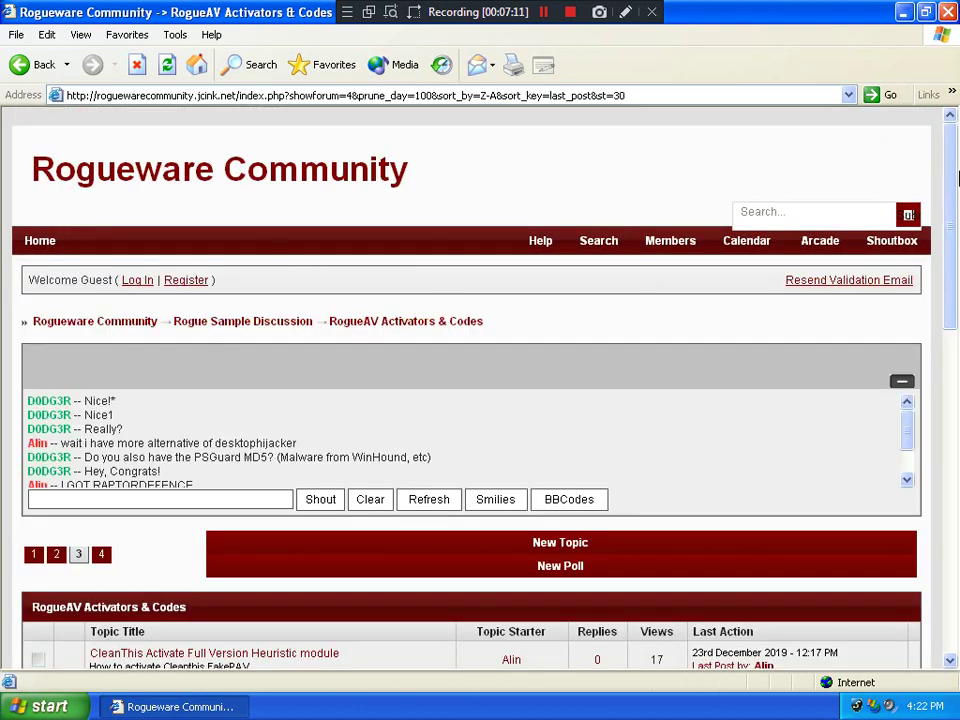
drag(957, 243, 957, 347)
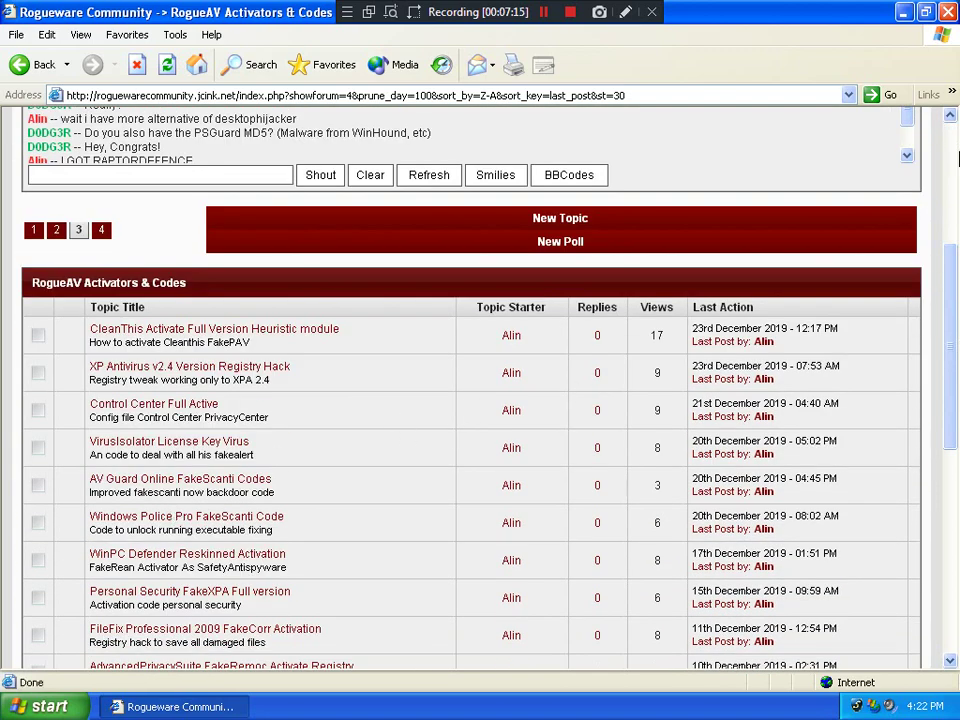
drag(949, 294, 697, 374)
click(157, 507)
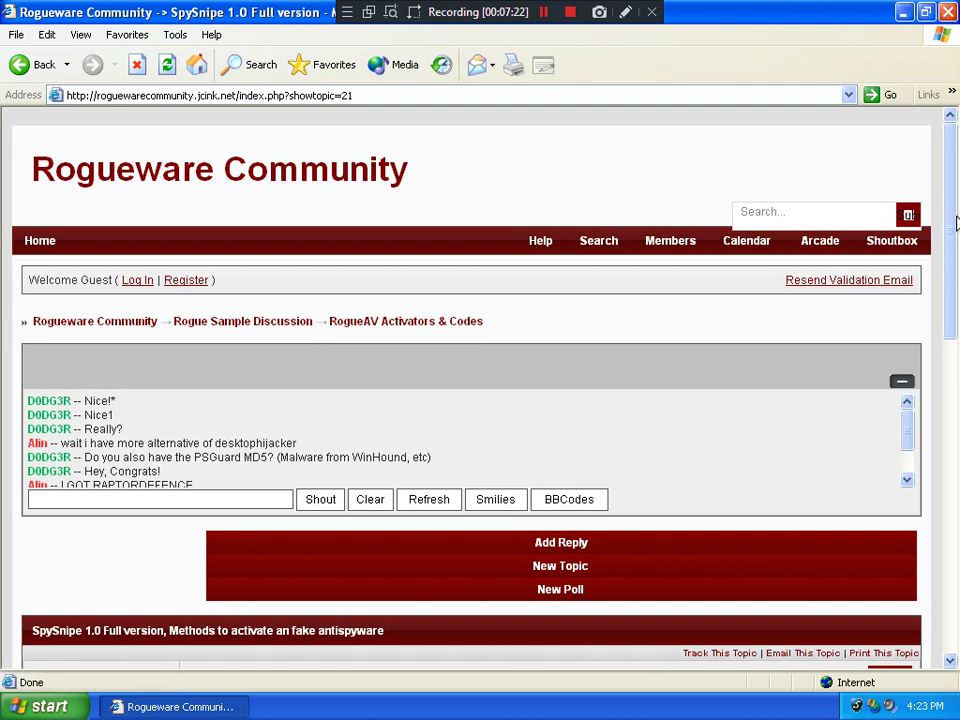
Scroll to the first post and select its Activation Code / SN value
drag(955, 222, 956, 313)
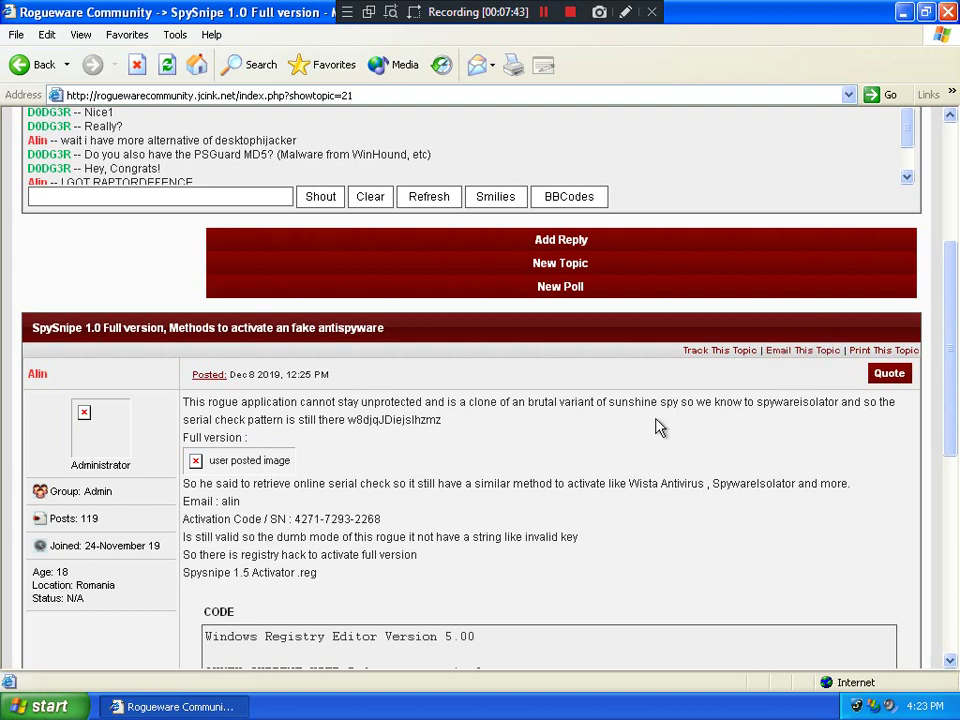
drag(393, 528, 300, 521)
Copy the activation code, then cycle SpySnipe through Privacy and Recovery to the Scan results
right_click(304, 527)
click(336, 544)
drag(958, 282, 955, 372)
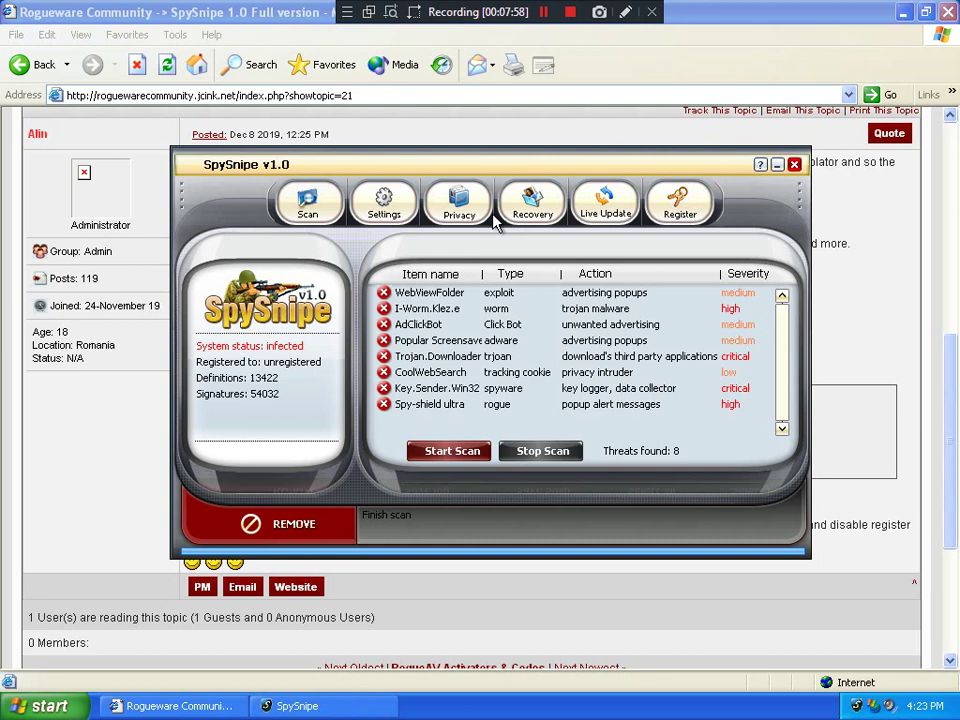
click(491, 216)
click(515, 210)
click(485, 218)
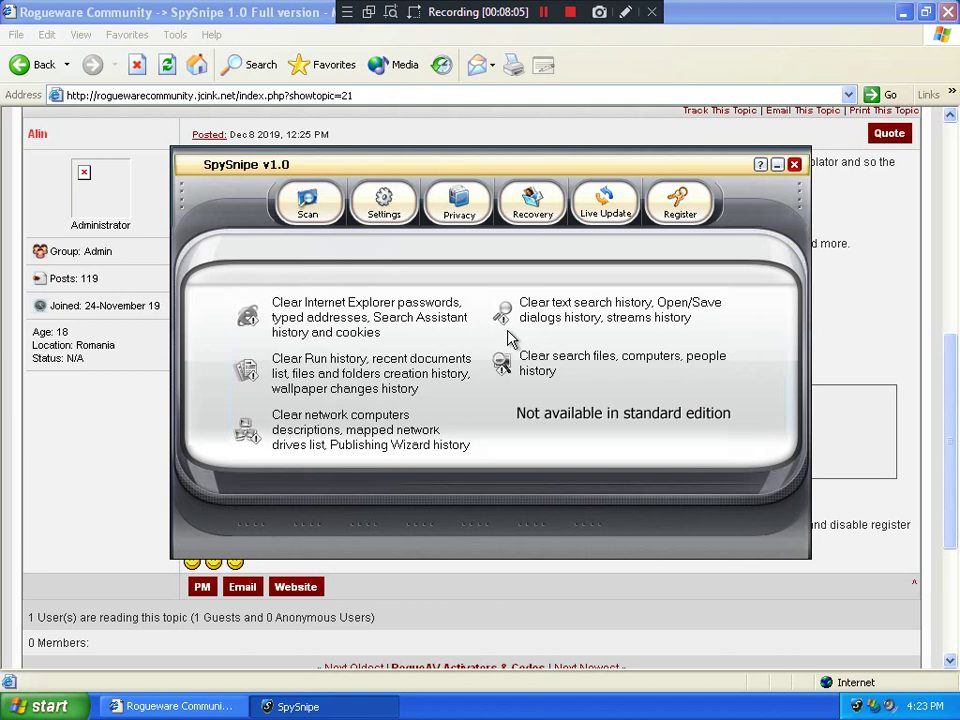
click(308, 210)
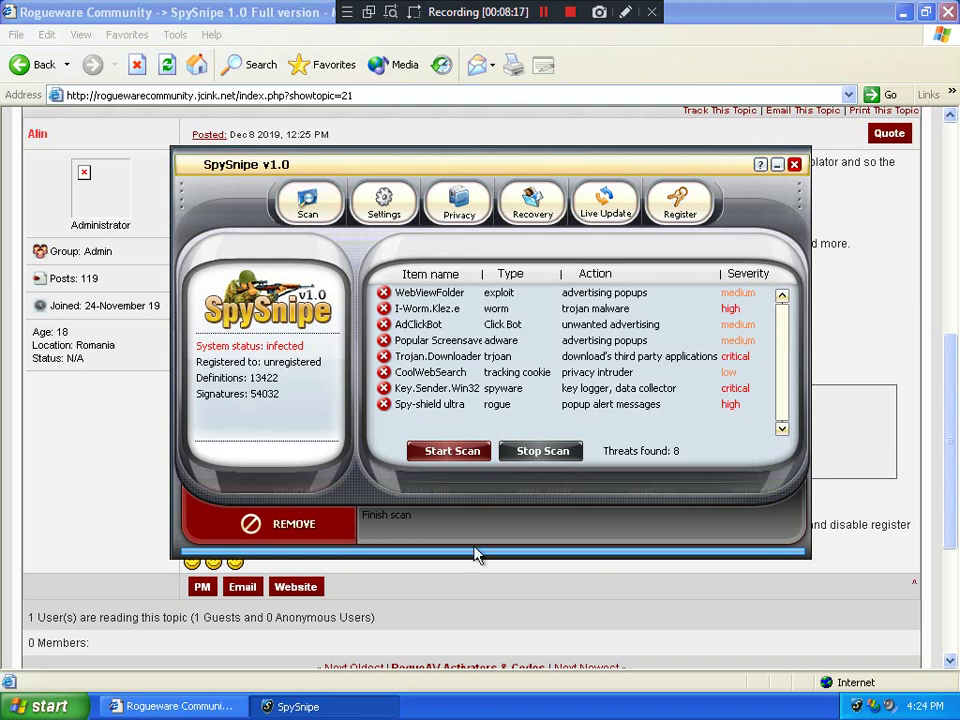
Open Task Manager beside SpySnipe and locate the process behind the SpySnipe task
right_click(507, 705)
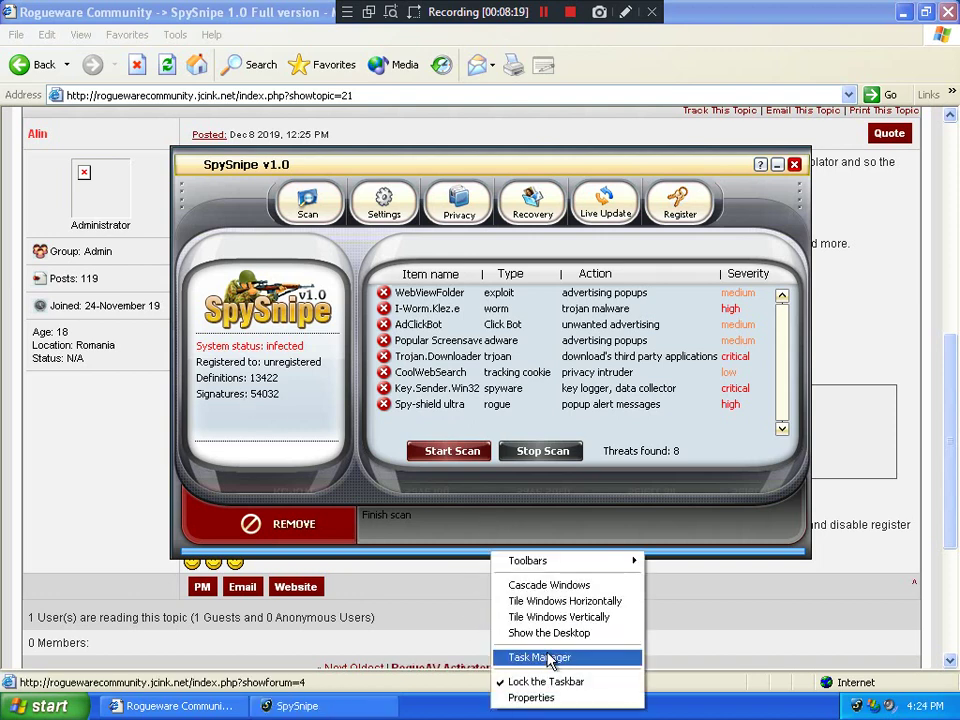
click(515, 658)
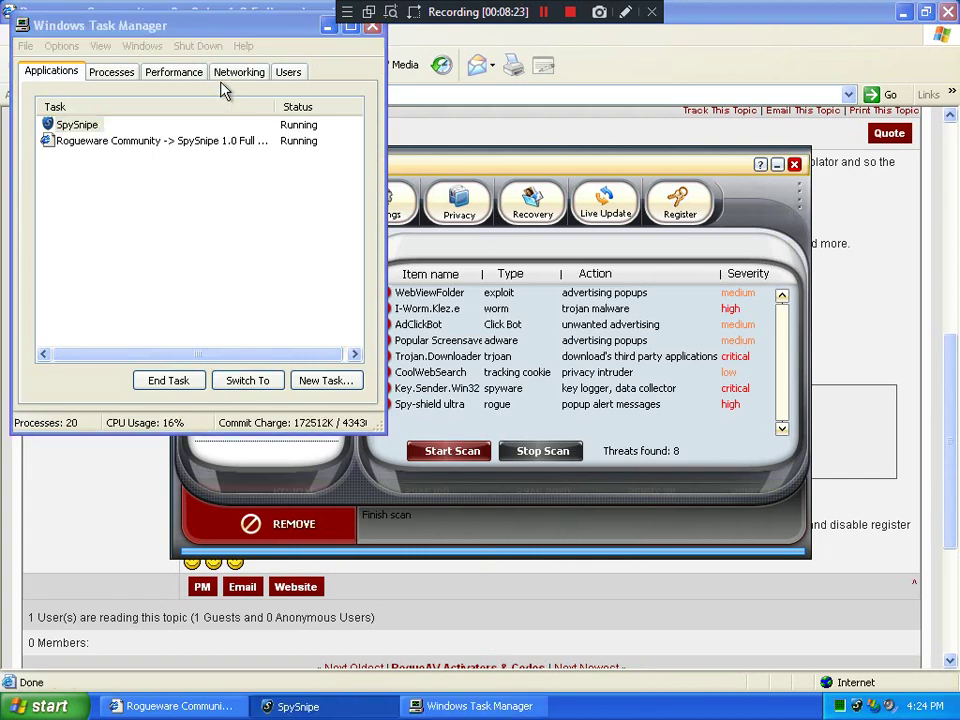
drag(165, 33, 662, 133)
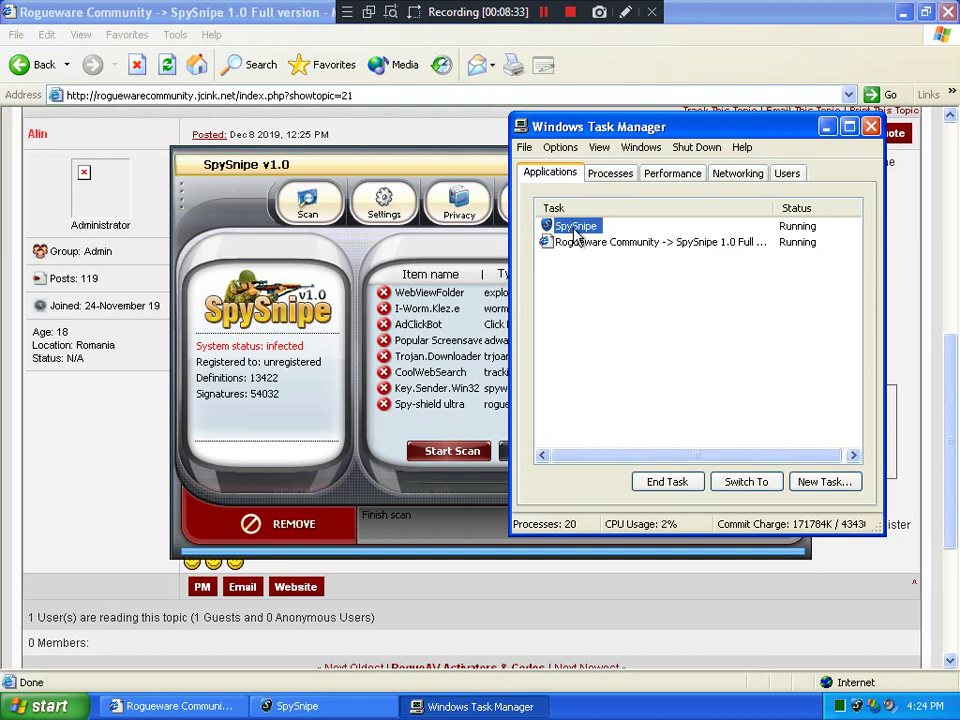
right_click(577, 236)
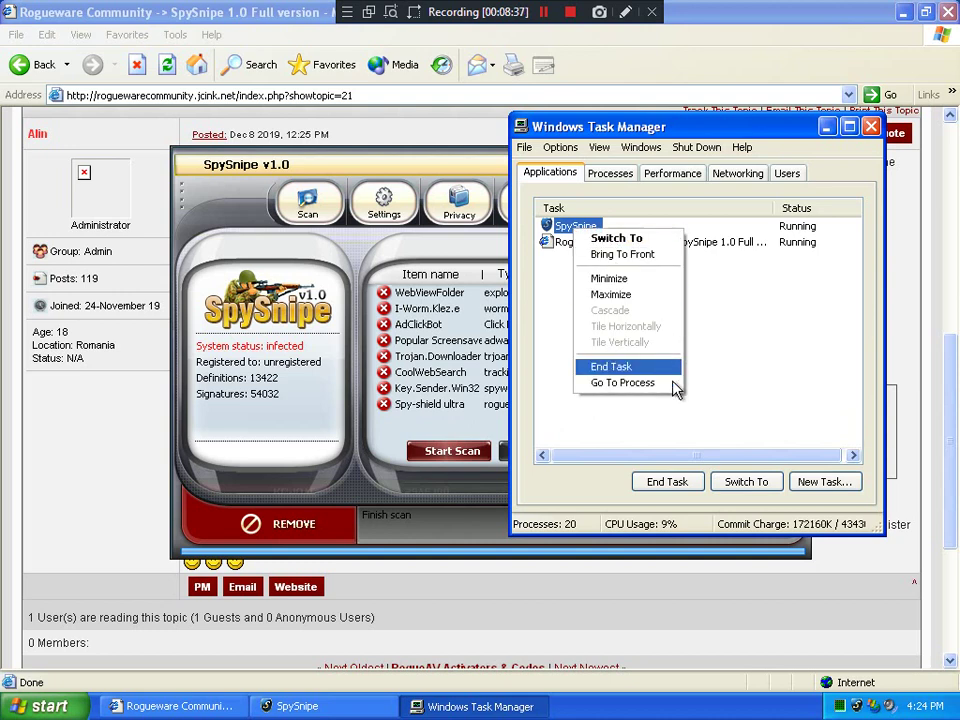
click(616, 384)
Minimize Task Manager and open SpySnipe's registration form with the key field focused
right_click(862, 712)
click(826, 127)
click(677, 202)
click(490, 428)
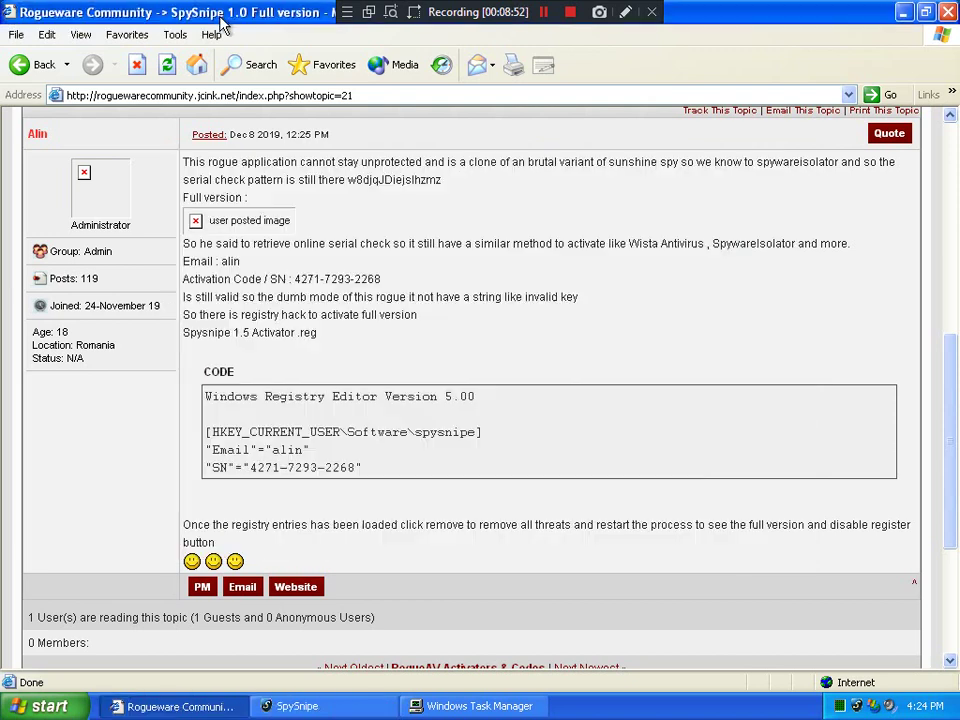
Copy the activation code from the forum post and bring SpySnipe's activation form back
click(175, 14)
drag(385, 280, 292, 280)
right_click(305, 283)
click(332, 298)
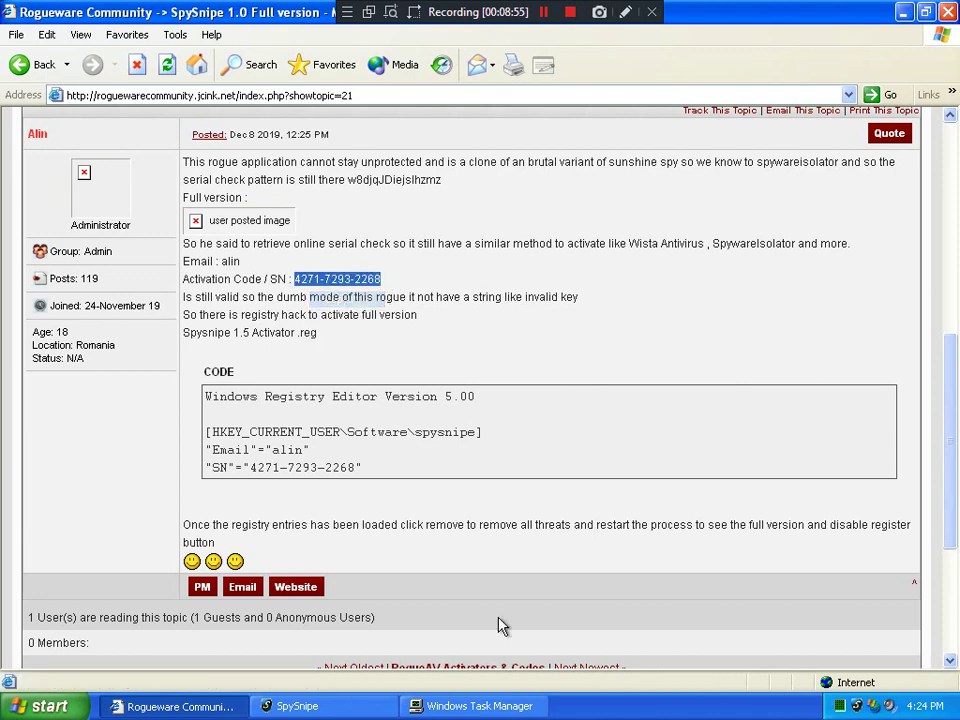
click(405, 707)
click(405, 707)
click(297, 706)
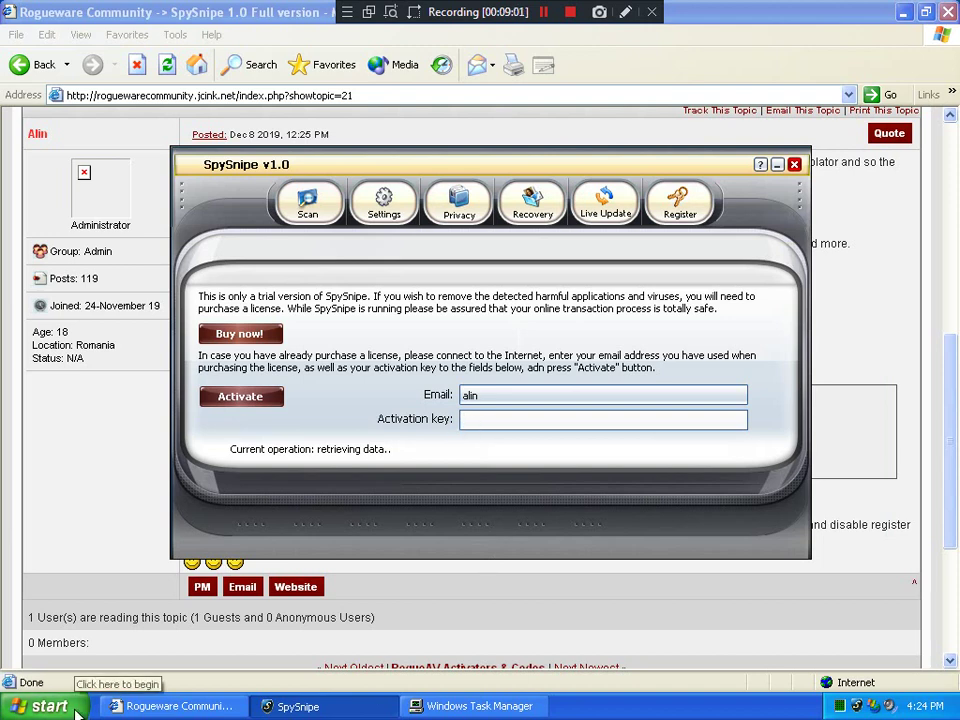
Open Run from the Start menu and enter regedit
click(45, 706)
click(198, 551)
text(regedit)
Launch Registry Editor and add a 'Key' string value under HKCU\Software\spysnipe holding the activation code
click(127, 658)
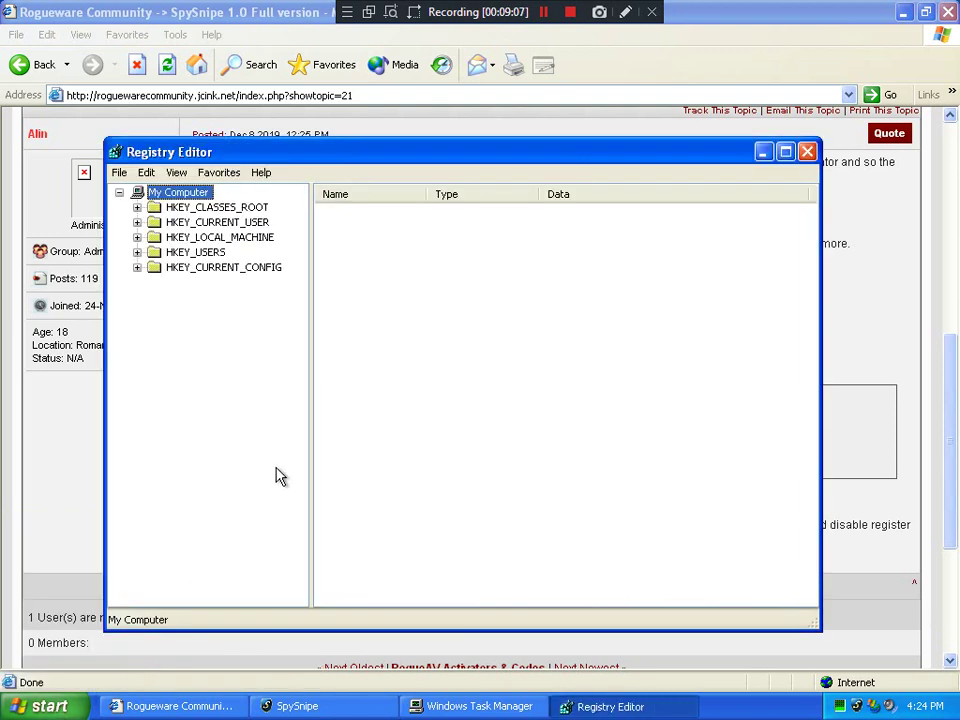
double_click(184, 222)
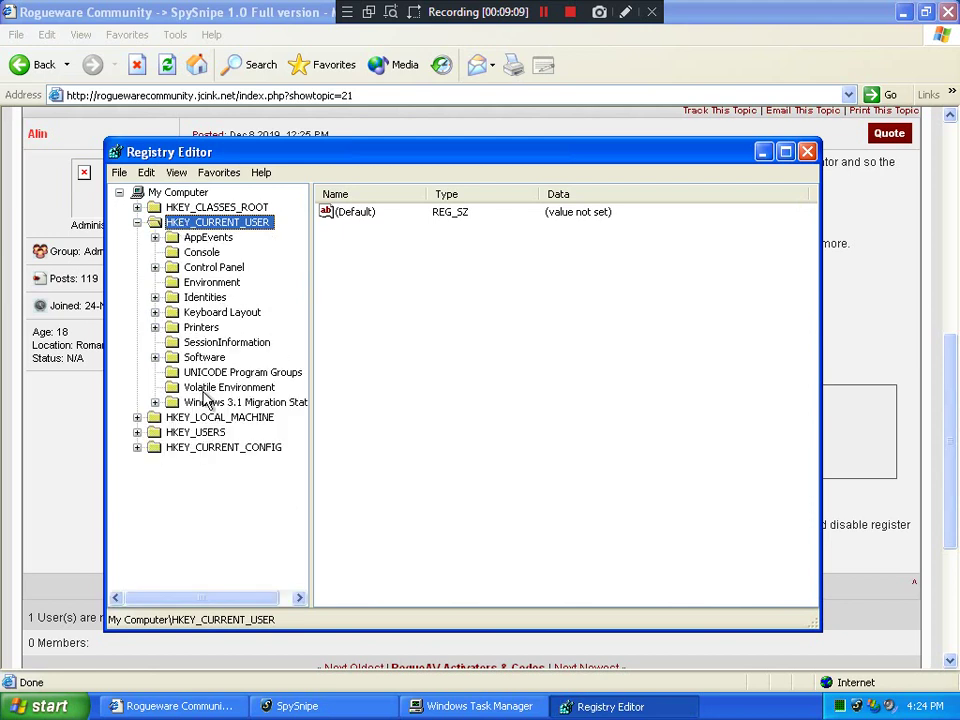
double_click(205, 358)
click(222, 432)
right_click(222, 432)
mouse_move(300, 452)
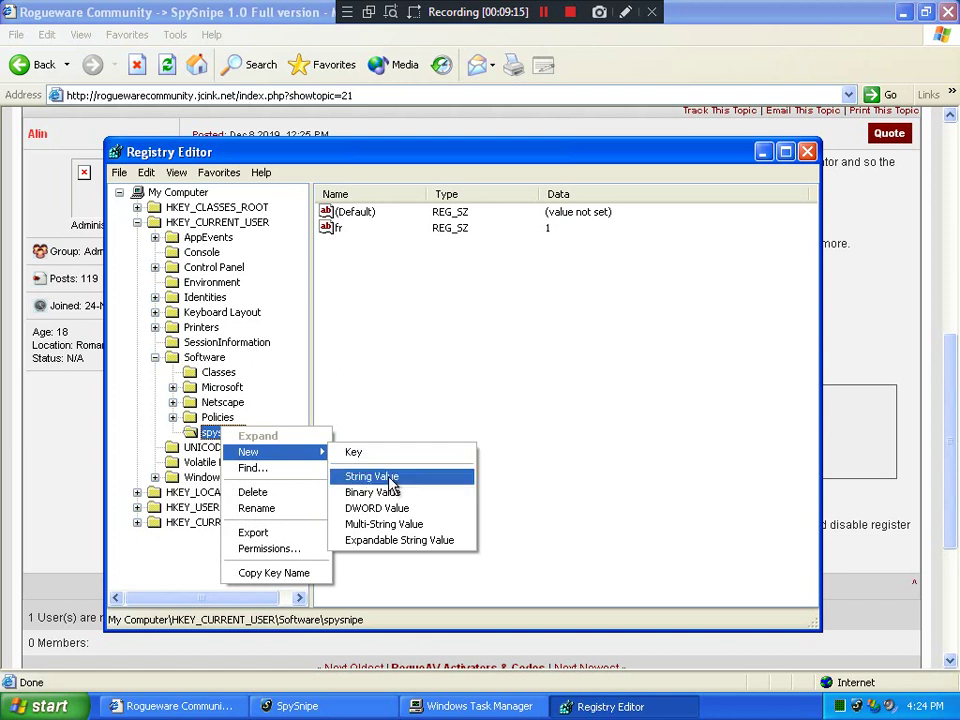
click(392, 478)
text(Key)
key(Return)
key(Return)
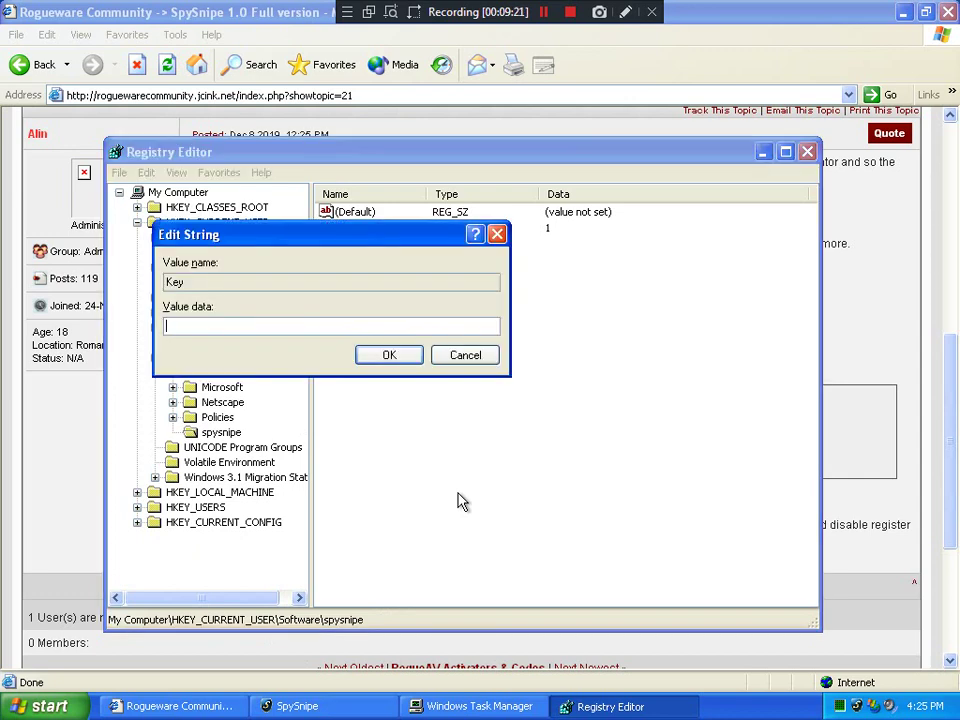
text(4271-7293-2268)
key(Return)
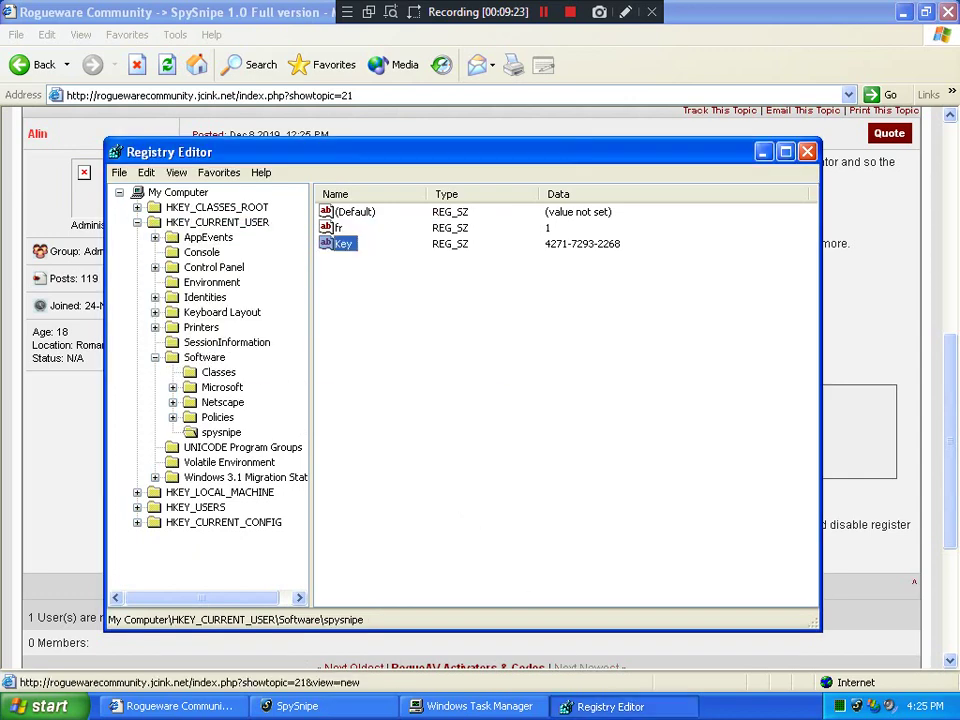
After checking the forum post, rename the new value to SN
click(605, 706)
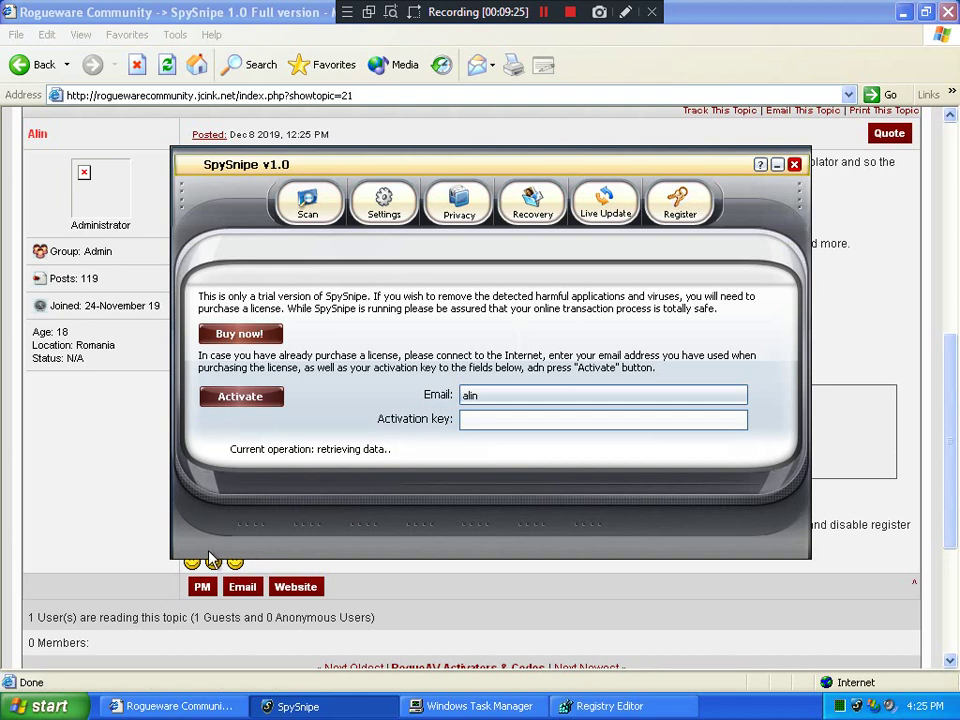
click(113, 492)
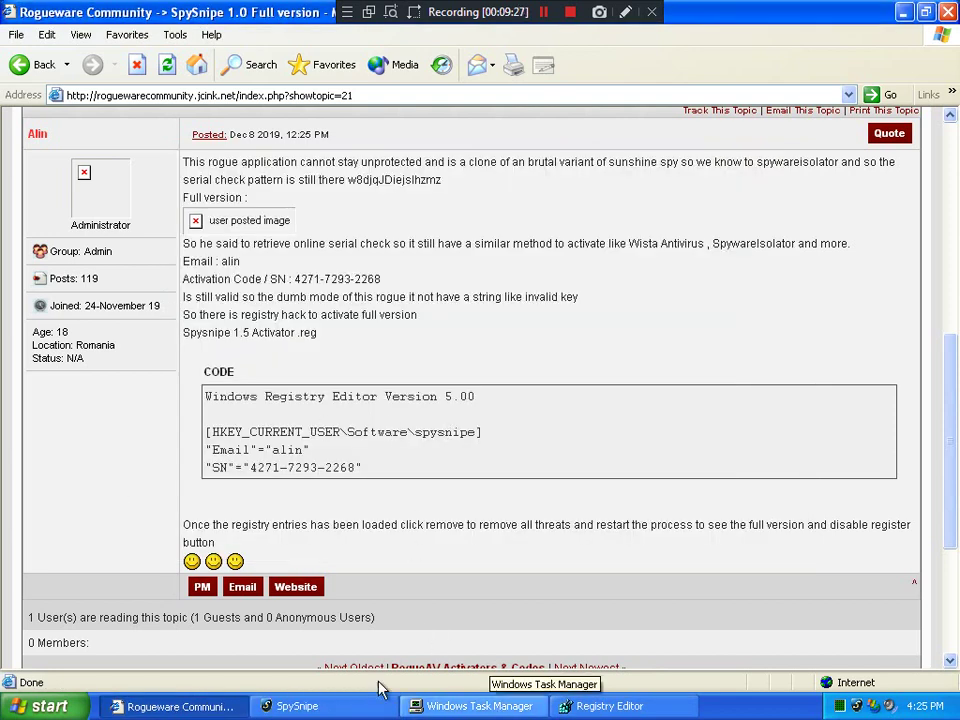
click(600, 706)
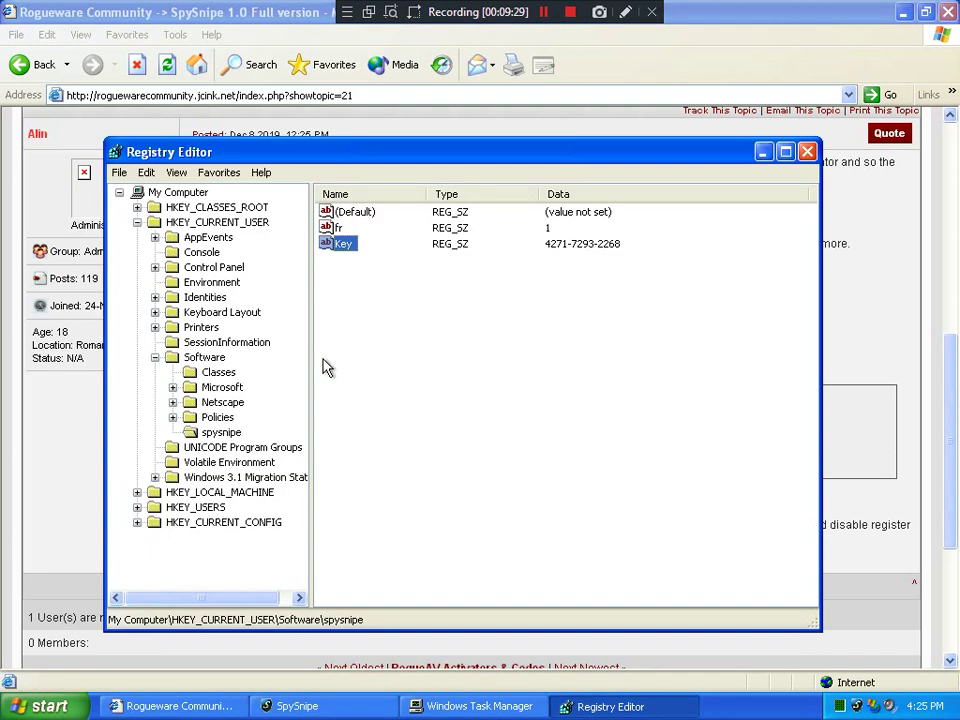
right_click(337, 246)
click(401, 318)
text(SN)
key(Return)
Add an Email string value holding the e-mail address, then close Registry Editor
right_click(231, 436)
mouse_move(279, 461)
click(388, 482)
text(emA)
key(BackSpace)
text(ail)
key(Return)
key(Return)
text(A)
key(Return)
click(808, 152)
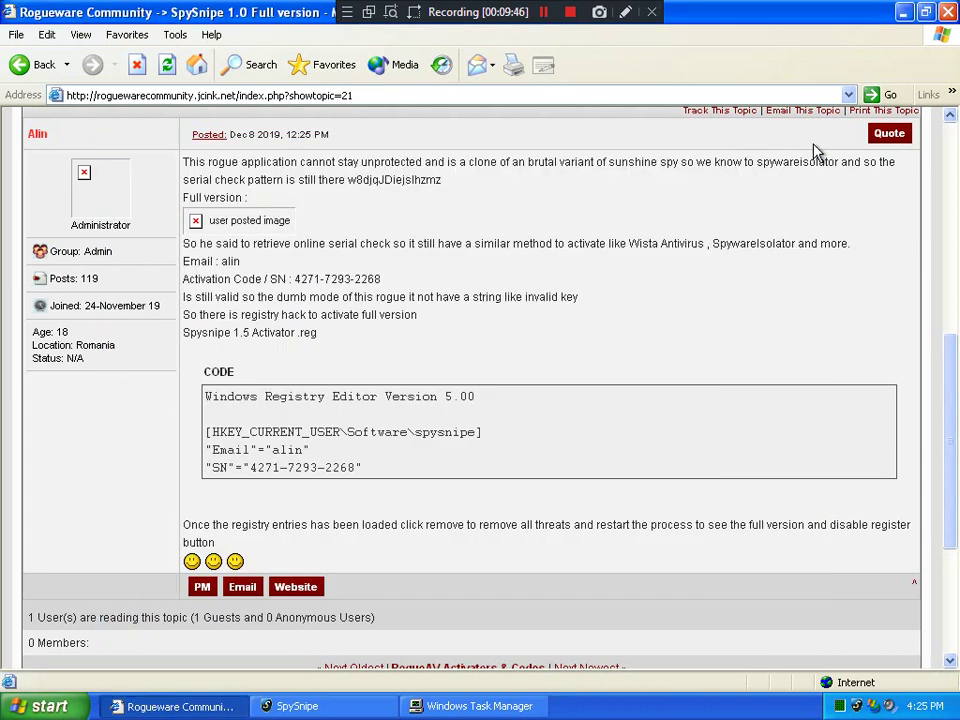
Close the forum browser, tour Recovery, Live Update, Register, Settings and Privacy, then return to Scan results
click(947, 12)
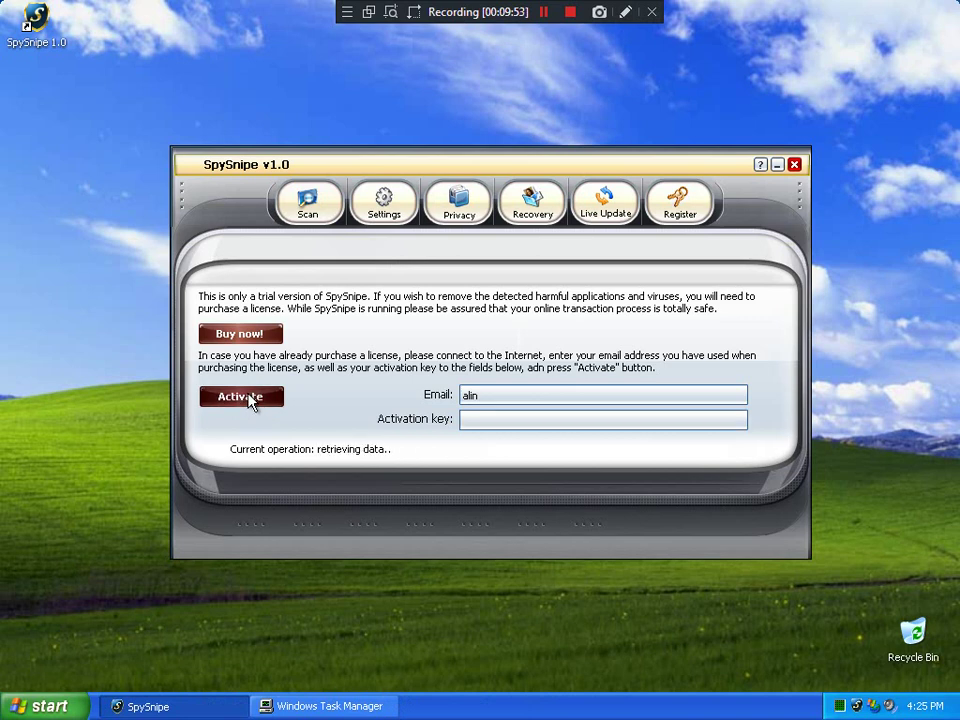
click(547, 210)
click(607, 207)
click(686, 207)
click(399, 212)
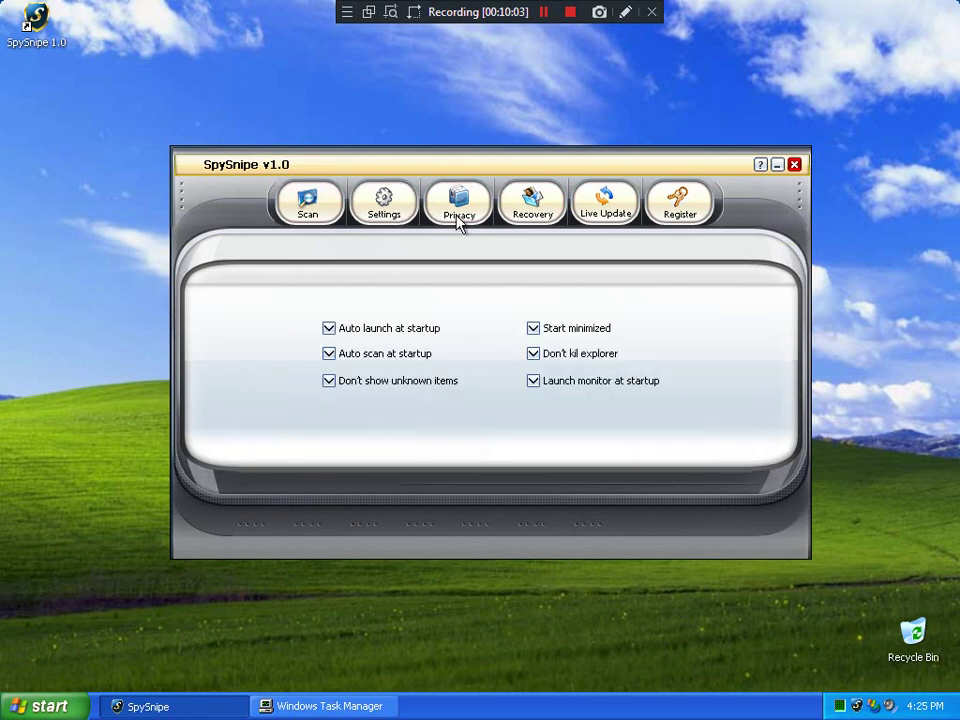
click(459, 215)
click(555, 216)
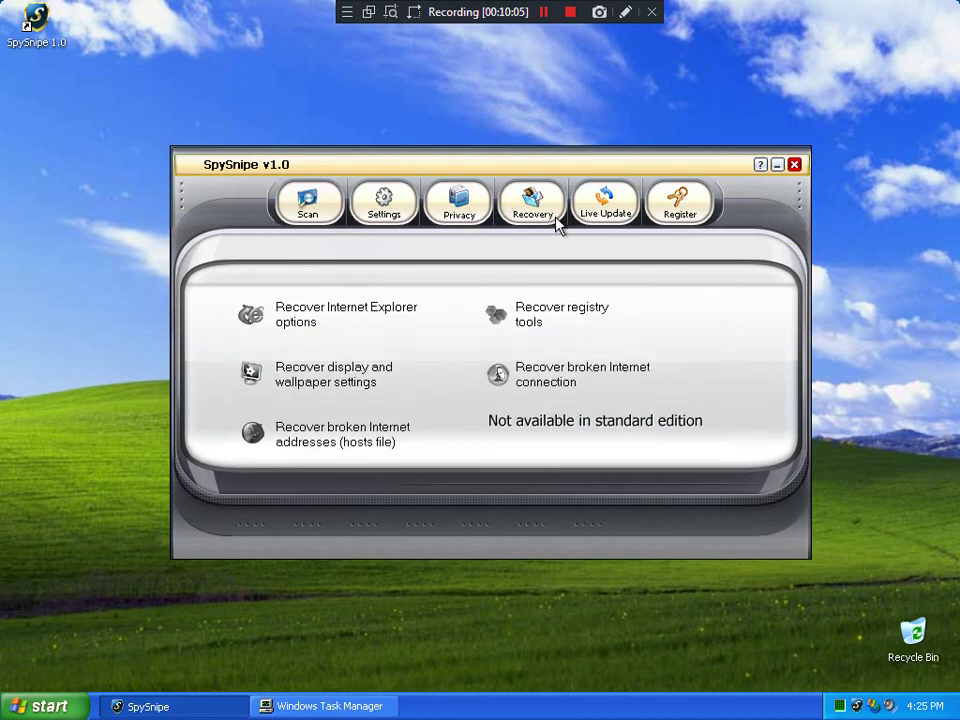
click(622, 215)
click(696, 208)
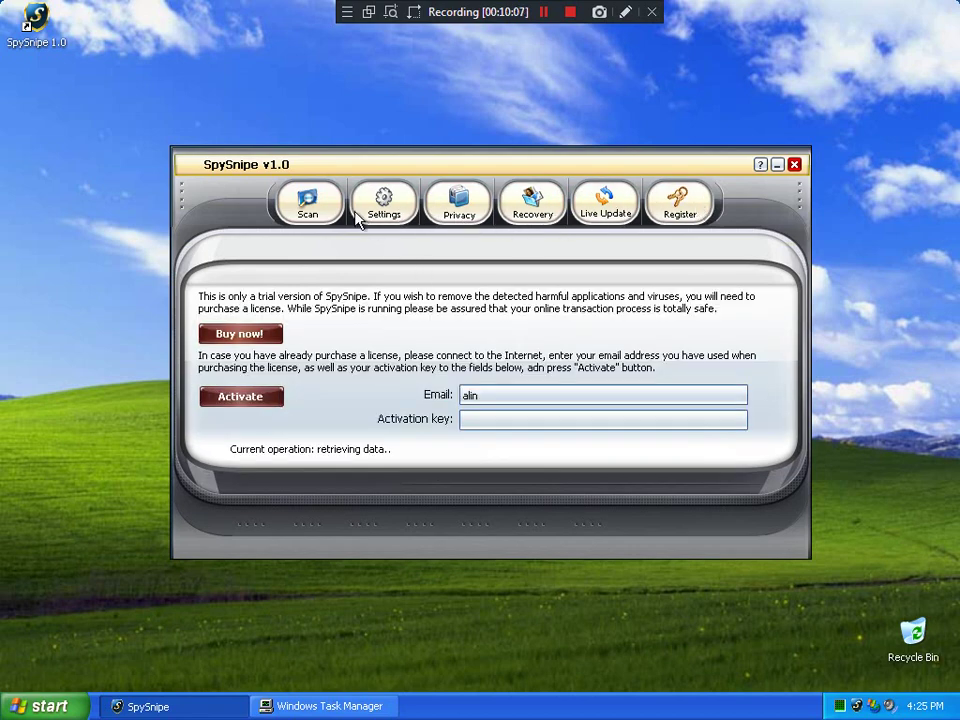
click(312, 204)
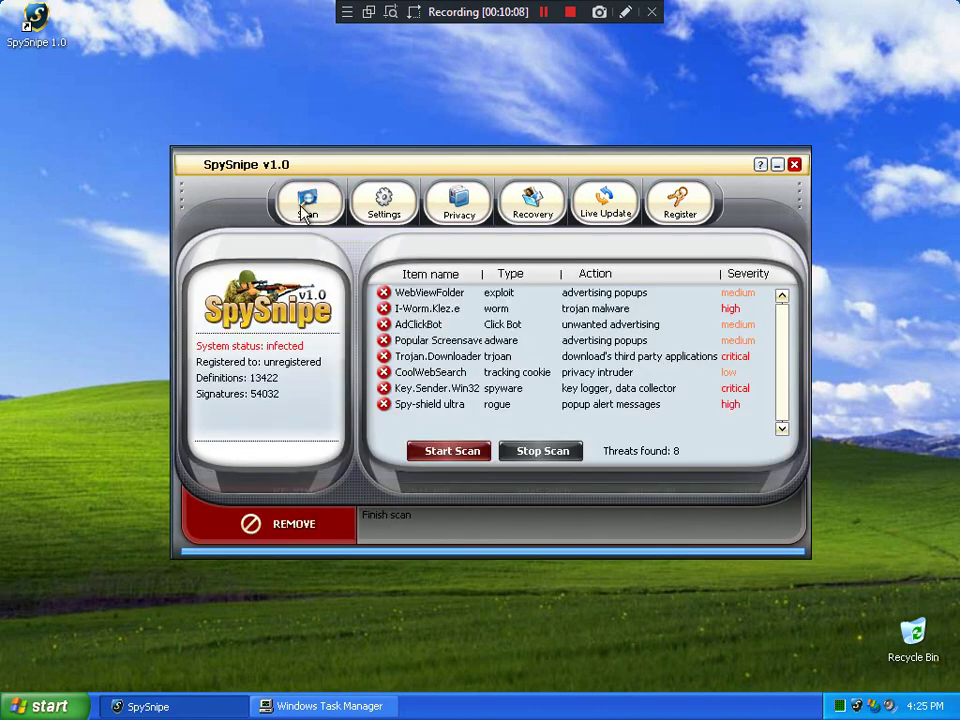
Remove all eight threats, dismiss the Success dialog, and cancel an accidental Windows log-off
click(282, 528)
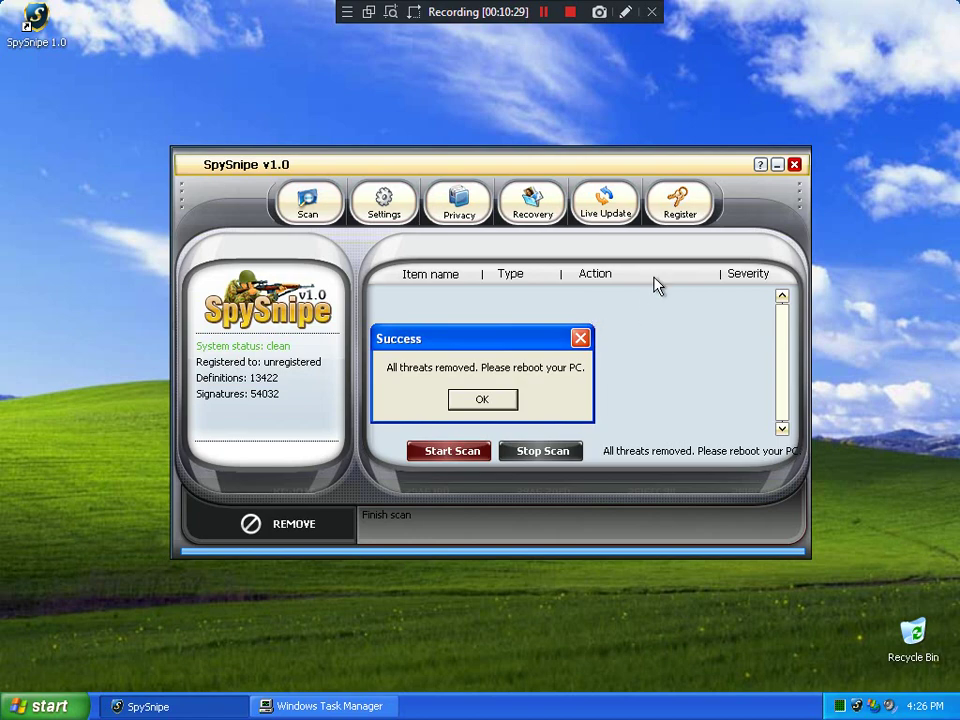
click(582, 339)
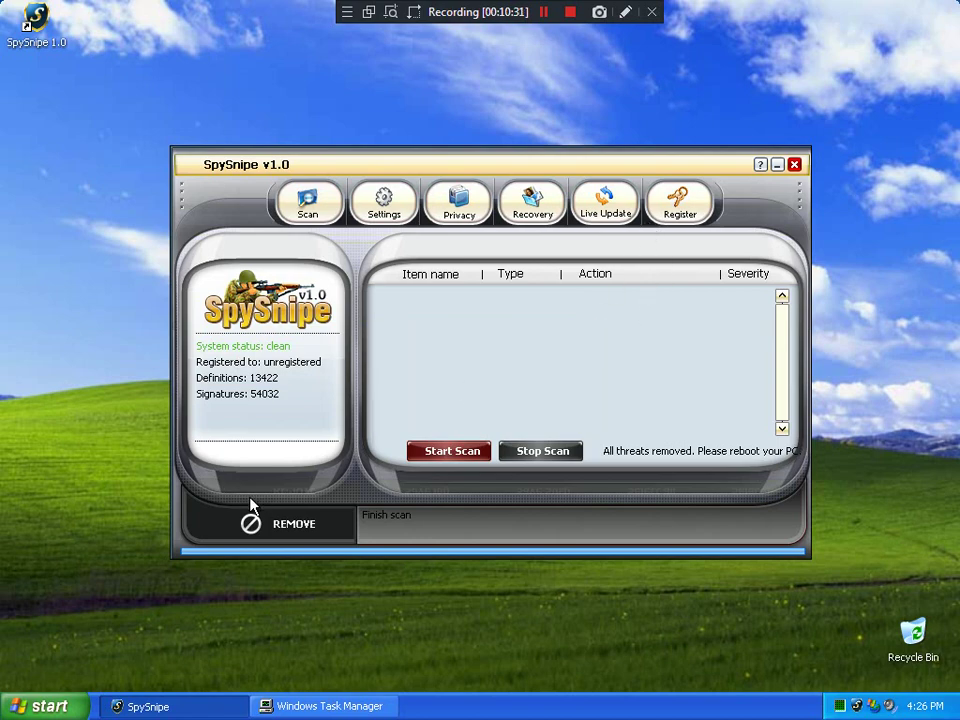
click(35, 706)
click(192, 671)
click(590, 345)
Browse Register, Live Update, Recovery, Privacy and Settings, then start a fresh scan from Scan
click(679, 200)
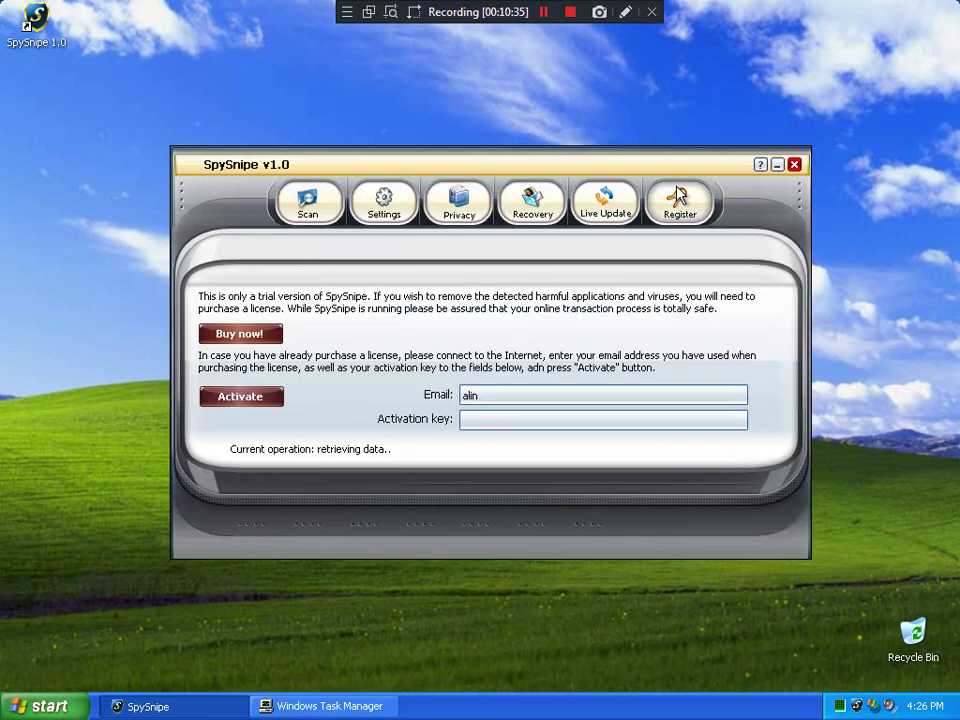
click(589, 212)
click(532, 212)
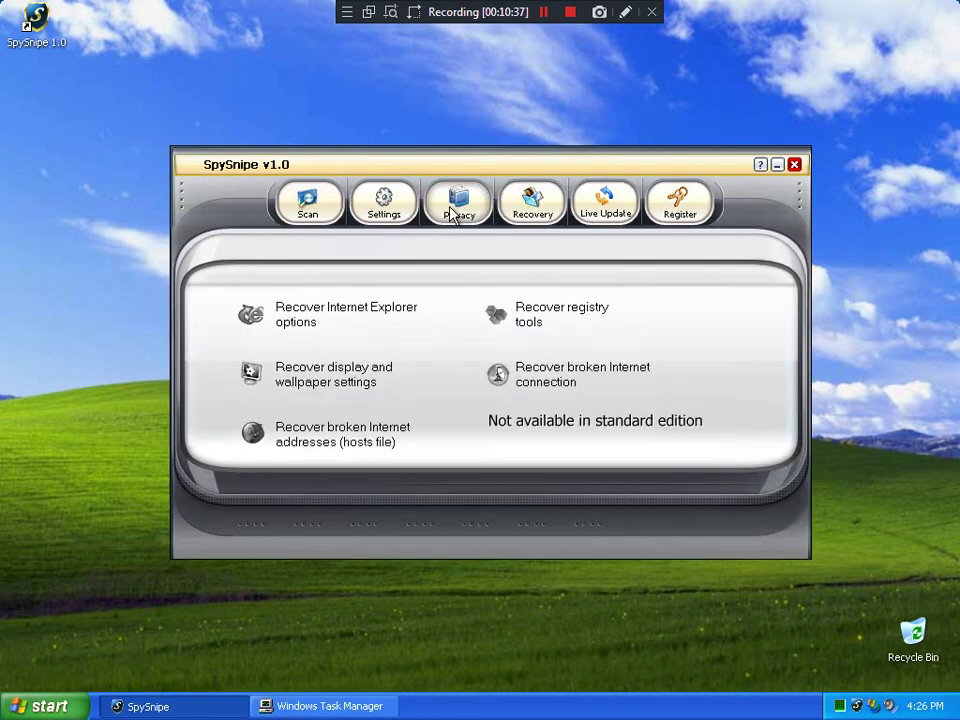
click(452, 212)
click(383, 202)
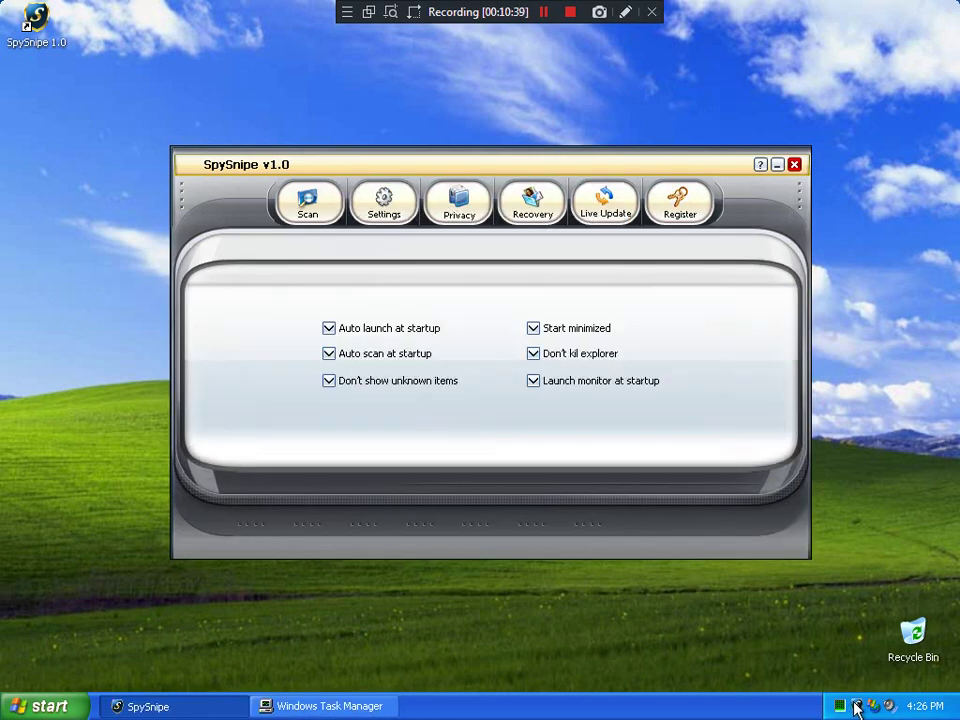
click(310, 212)
click(454, 451)
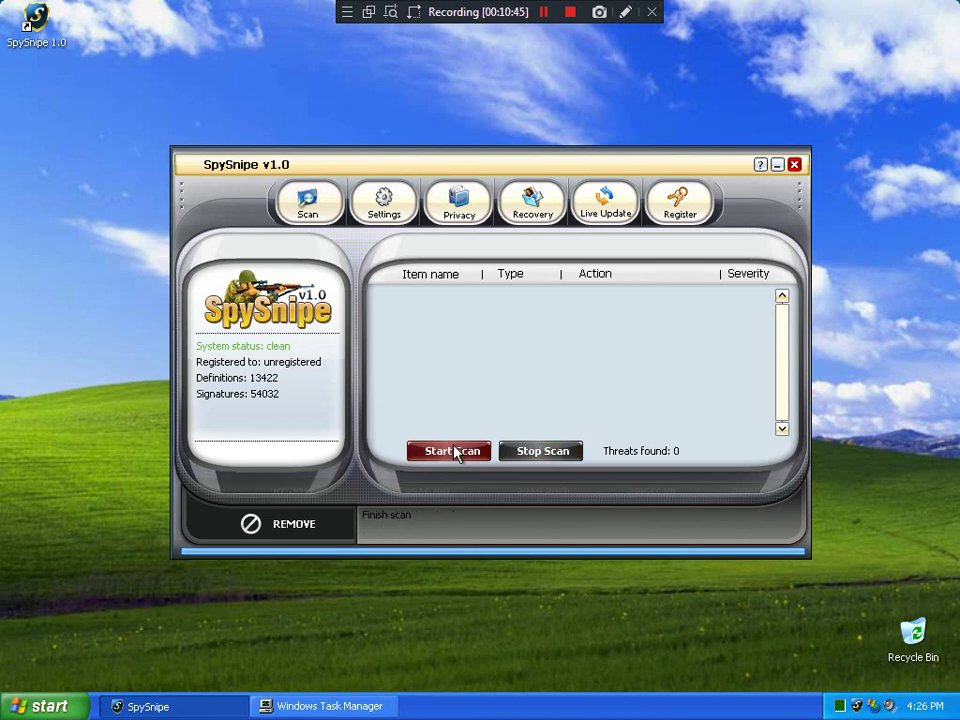
click(461, 452)
click(465, 452)
click(452, 451)
click(466, 454)
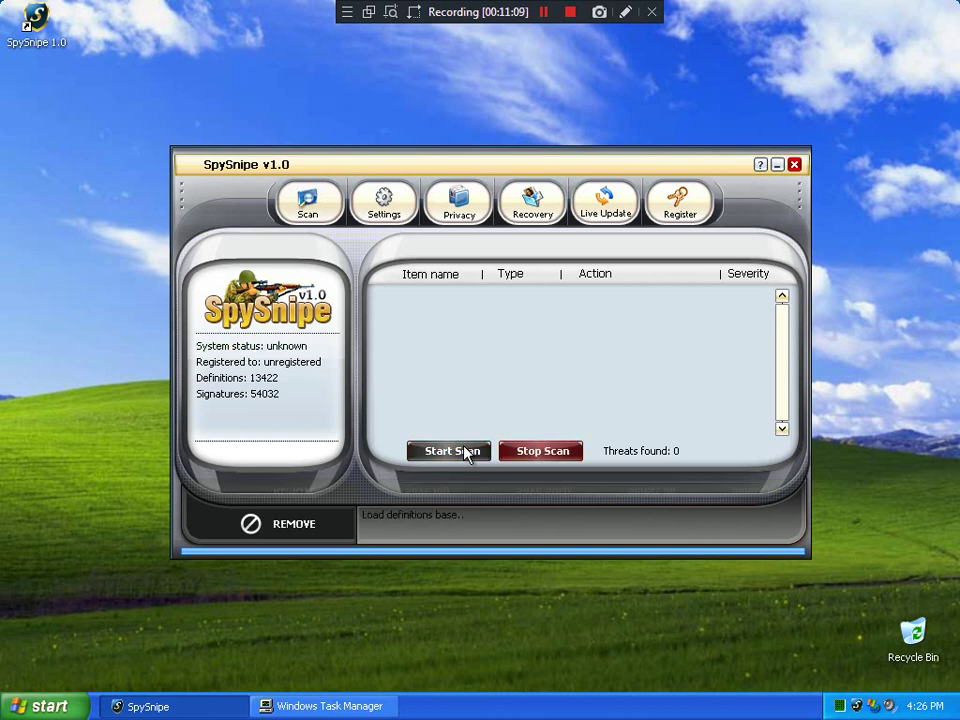
click(465, 454)
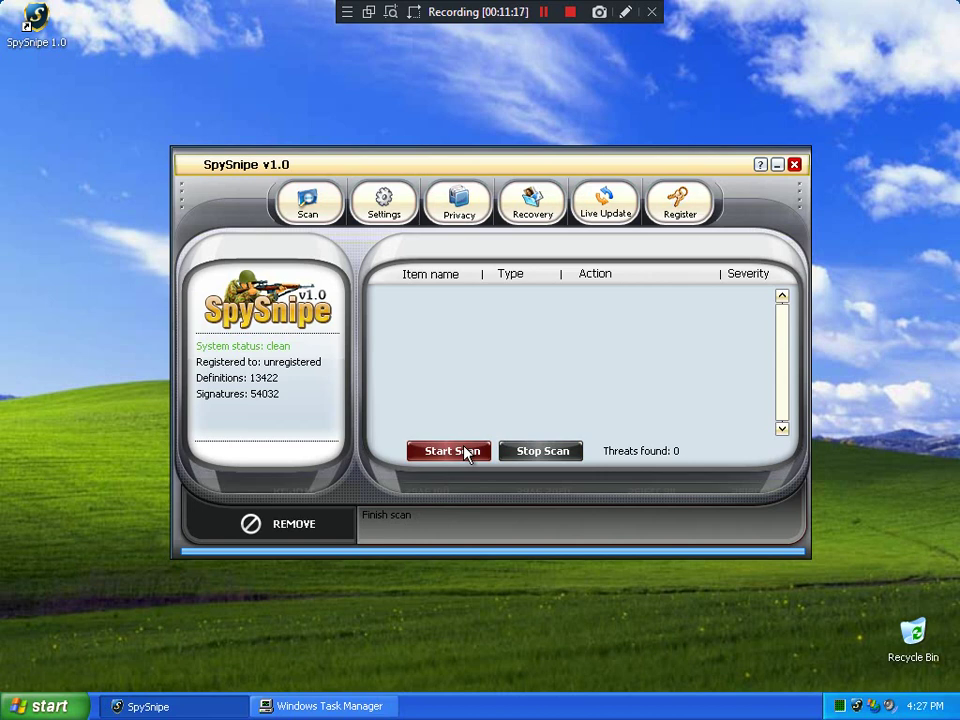
click(466, 455)
Exit SpySnipe from the tray and relaunch it from the SpySnipe 1.0 desktop icon
right_click(858, 710)
click(874, 686)
double_click(35, 18)
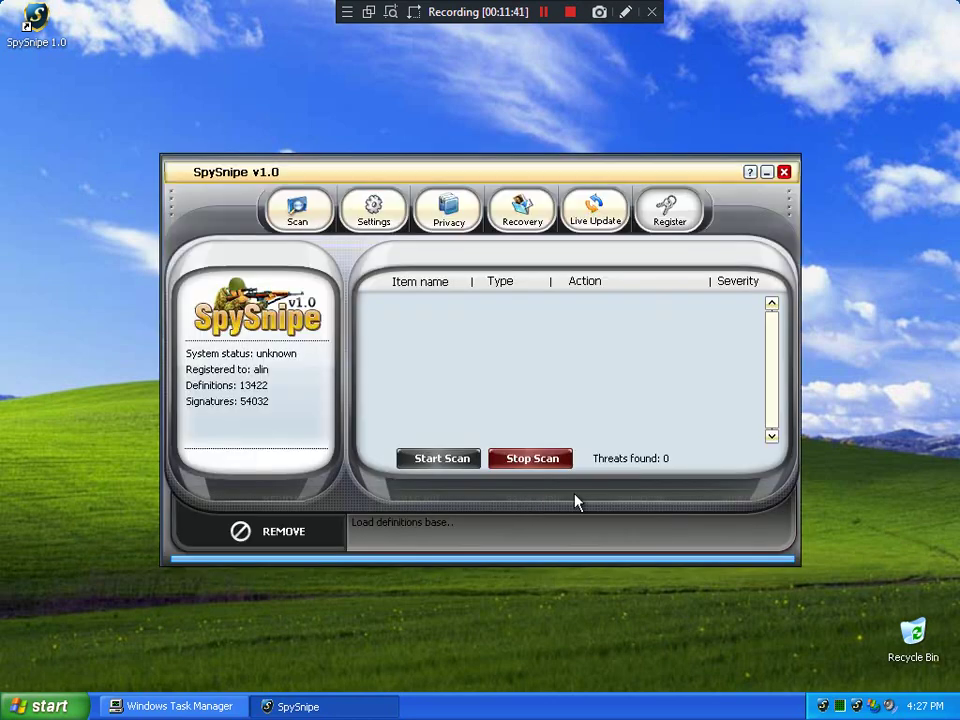
Review the Settings, Recovery, Privacy and Scan pages, ending on Live Update, then bring up the tray menu
click(364, 227)
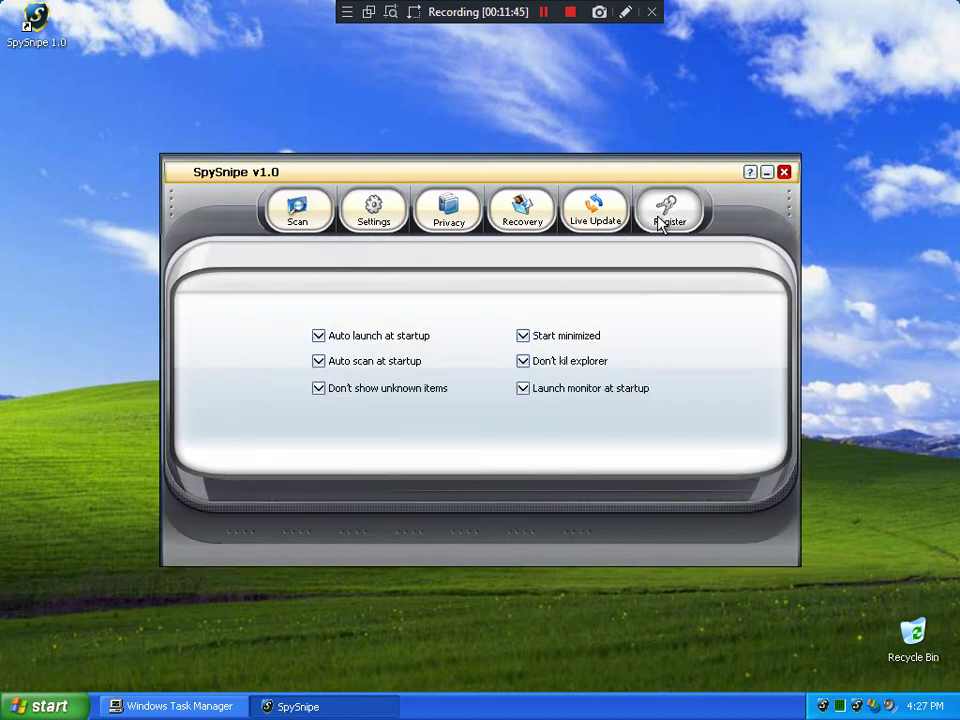
click(600, 215)
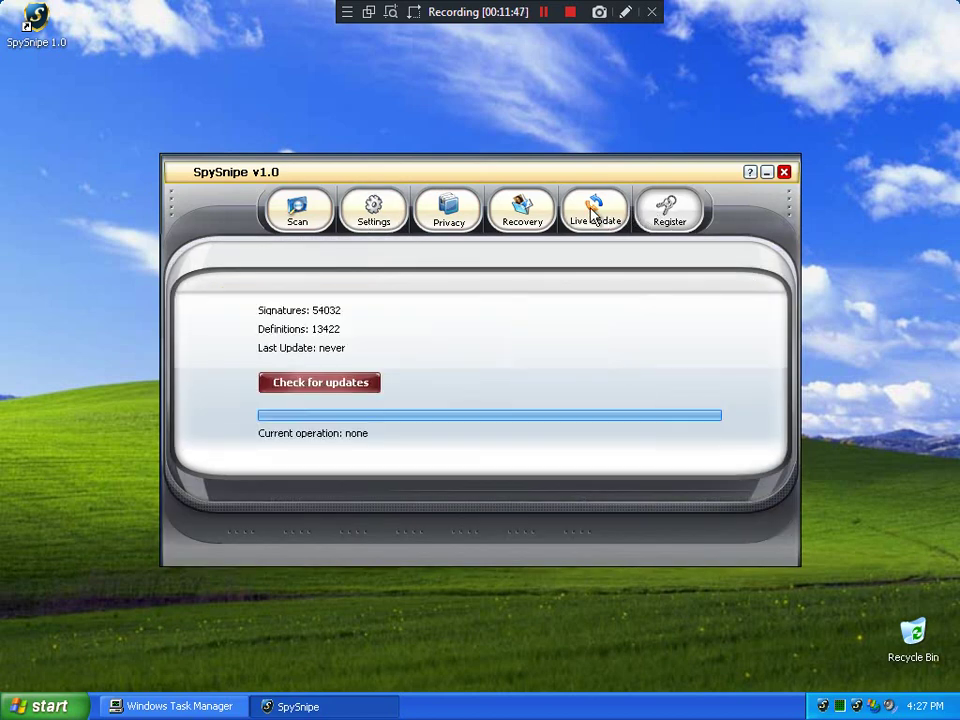
click(522, 210)
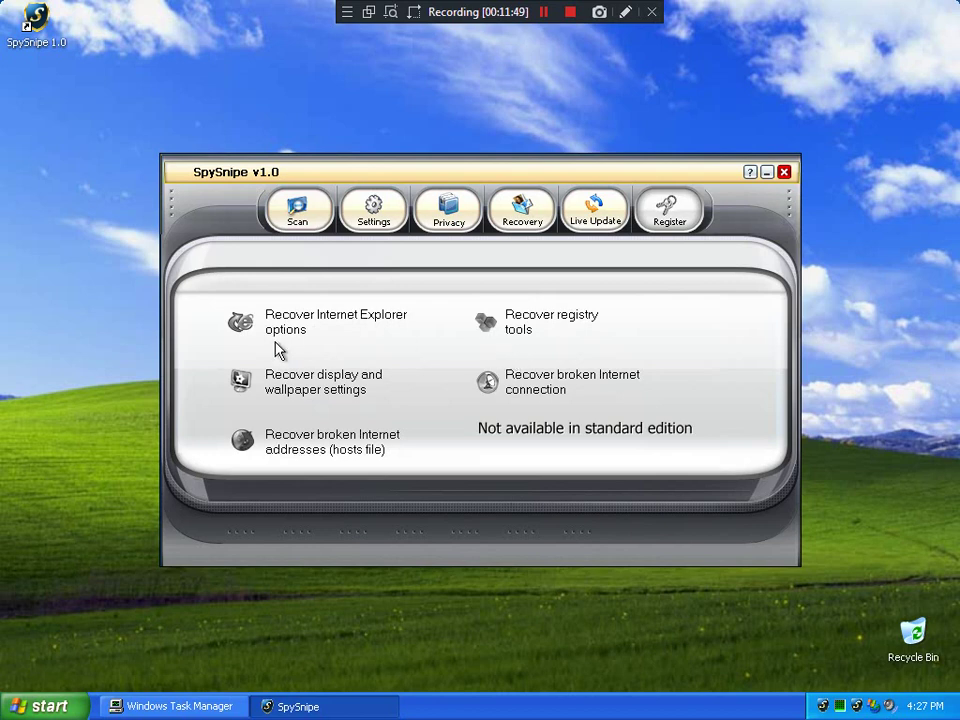
click(455, 210)
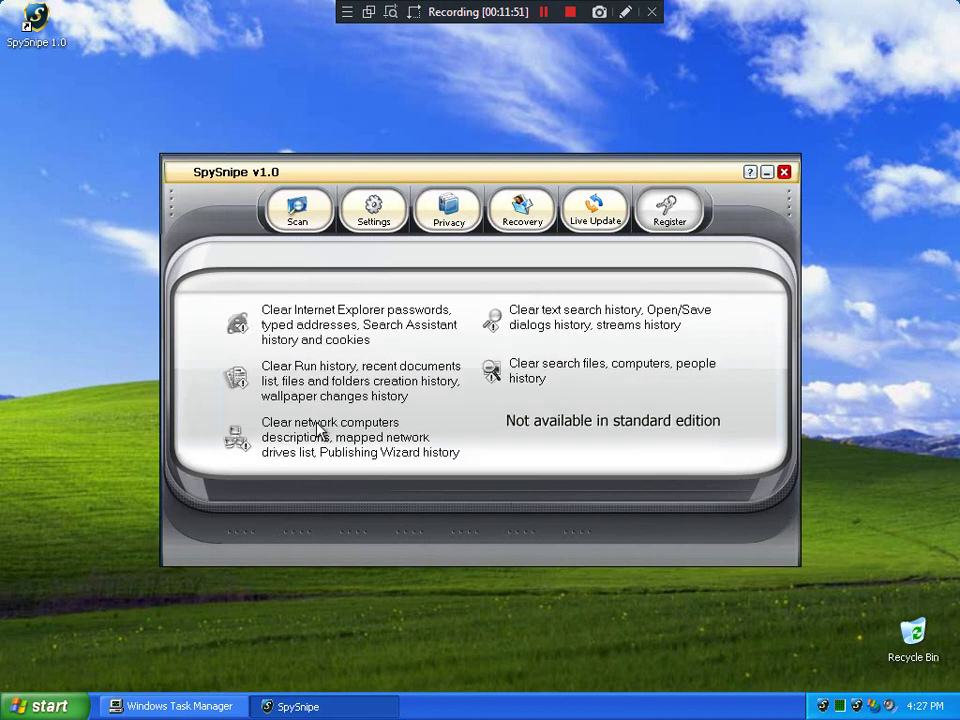
click(524, 212)
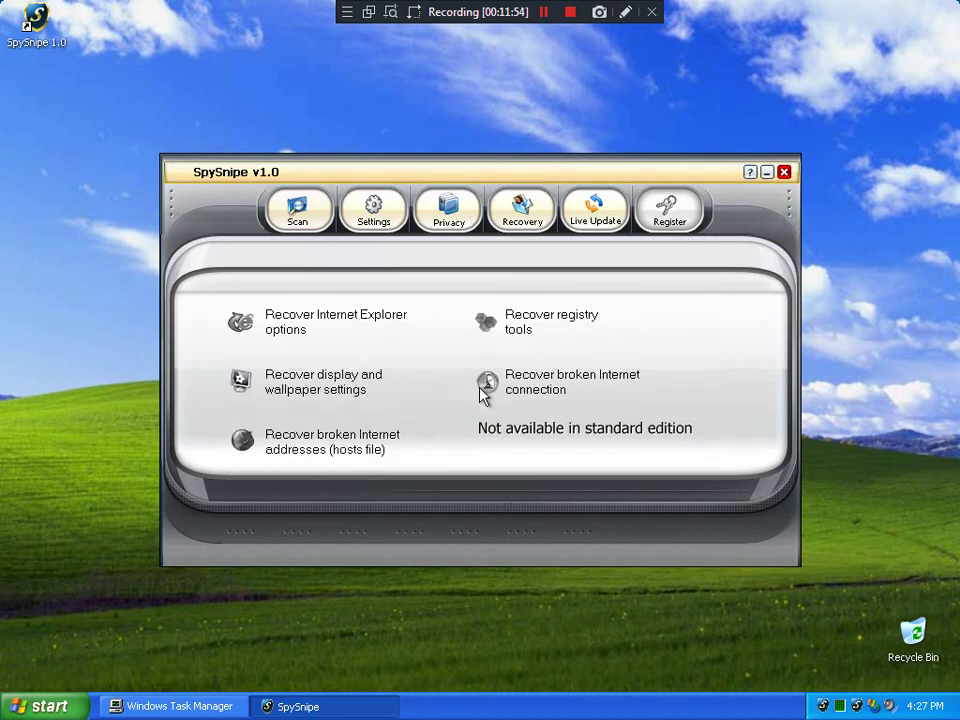
click(373, 215)
click(300, 210)
click(600, 209)
right_click(822, 705)
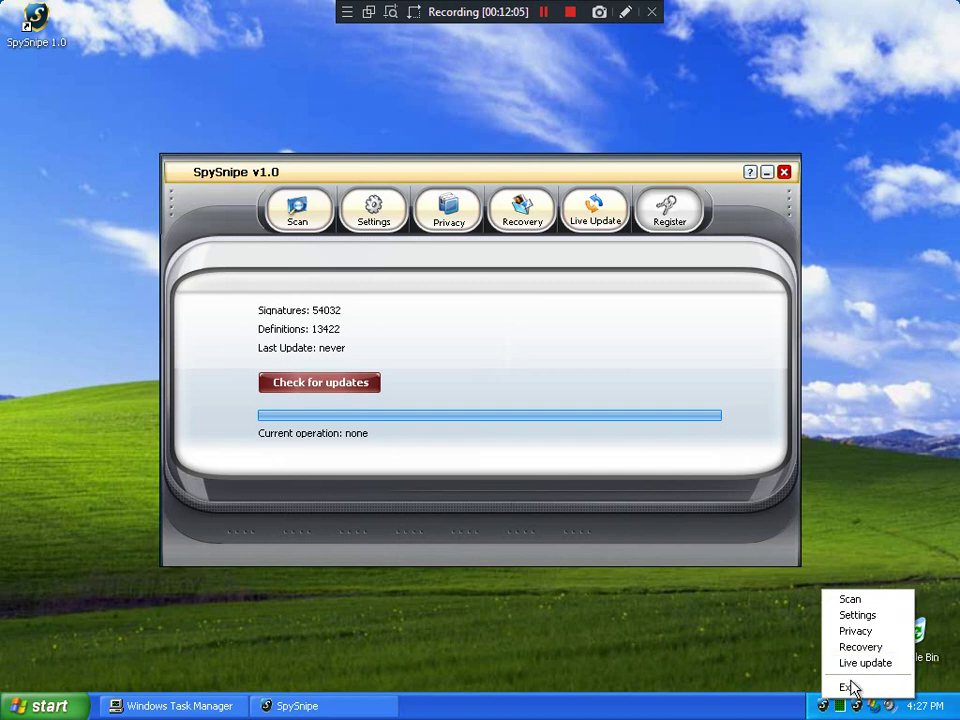
Quit SpySnipe from the tray menu and relaunch it from the SpySnipe 1.0 desktop shortcut
click(845, 688)
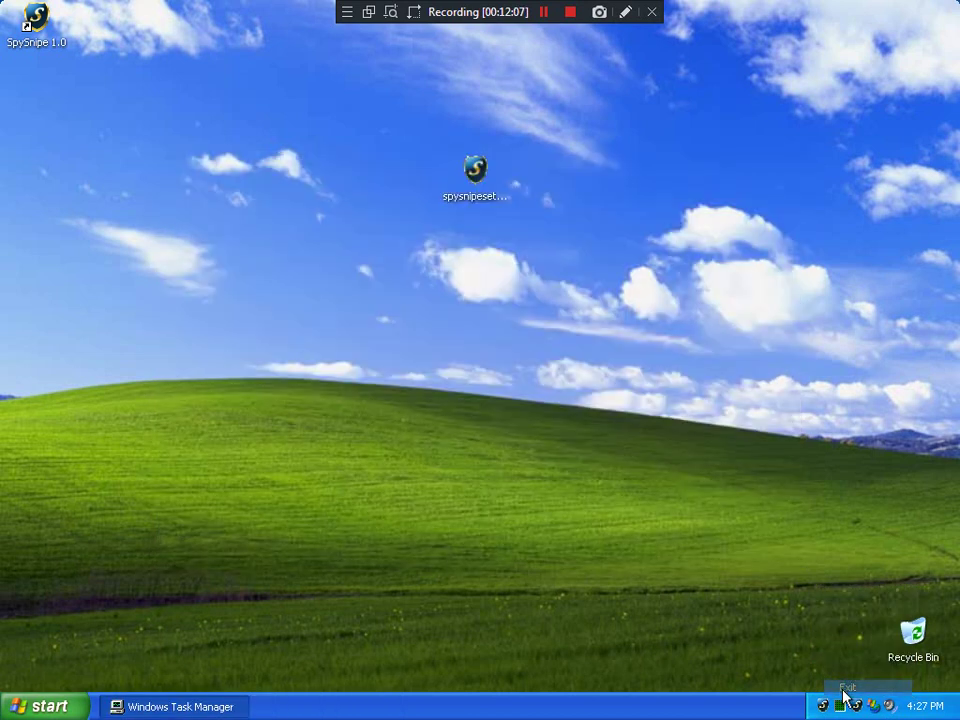
double_click(39, 42)
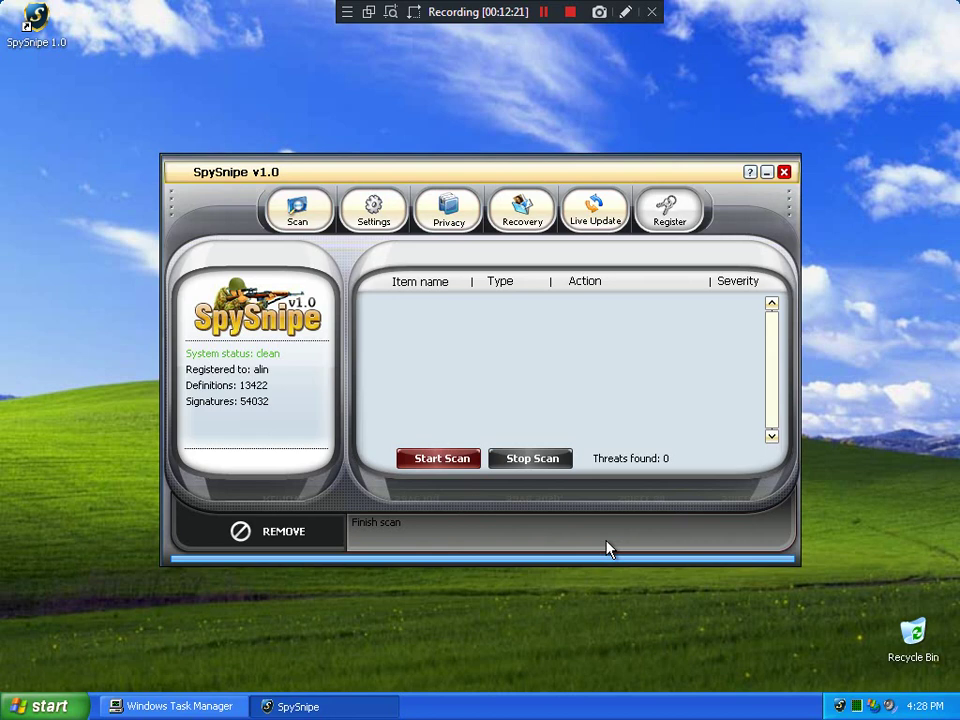
Run a new scan, then browse Settings, Privacy, Recovery and Live Update before returning to Scan
click(443, 462)
click(40, 706)
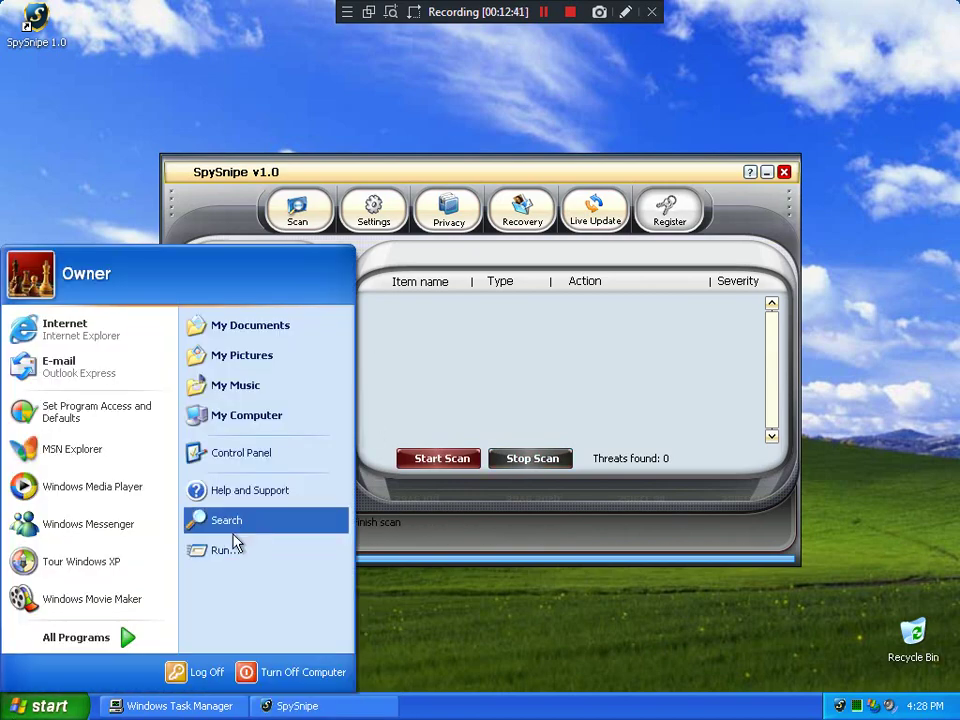
click(546, 349)
click(364, 211)
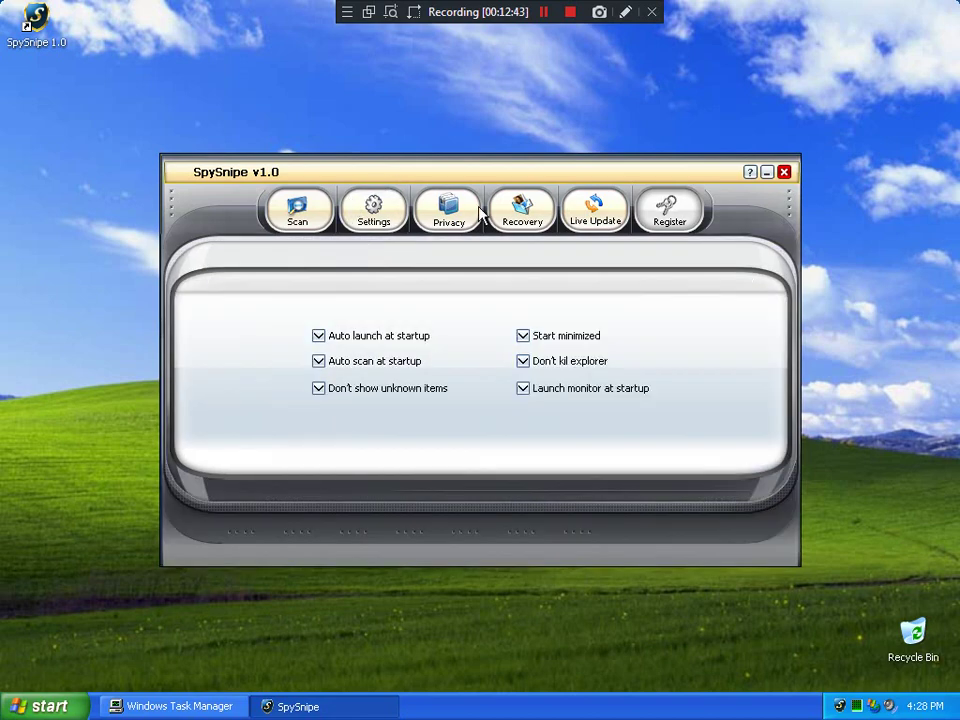
click(452, 212)
click(525, 214)
click(590, 214)
click(297, 212)
Move the SpySnipe window up and left, then revisit Settings, Recovery and Live Update pages
drag(697, 167, 634, 129)
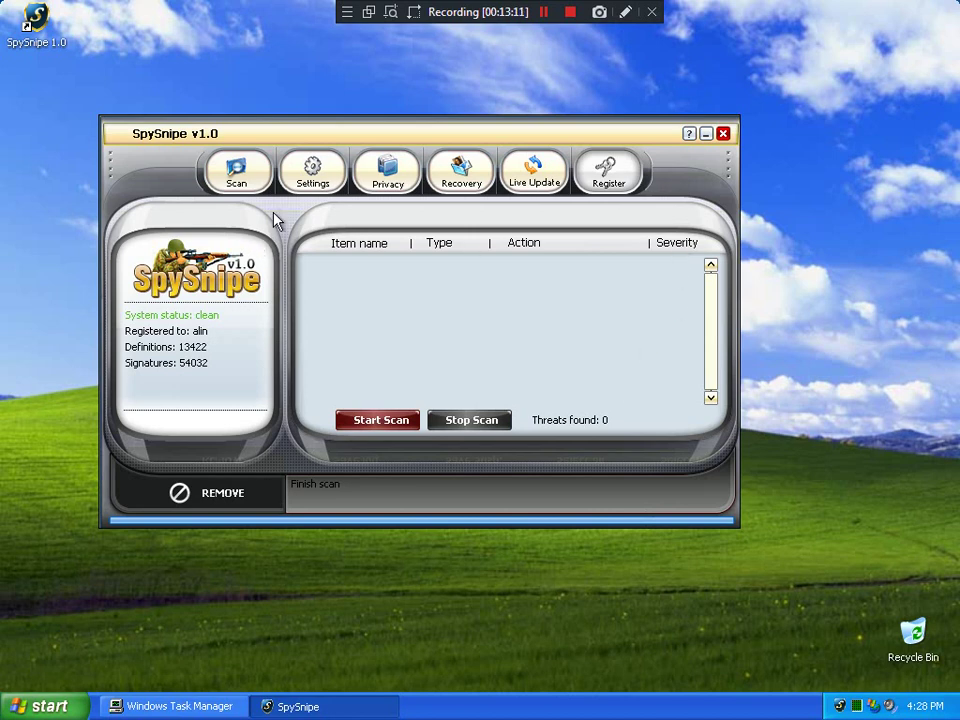
click(308, 170)
click(255, 168)
click(439, 180)
click(507, 179)
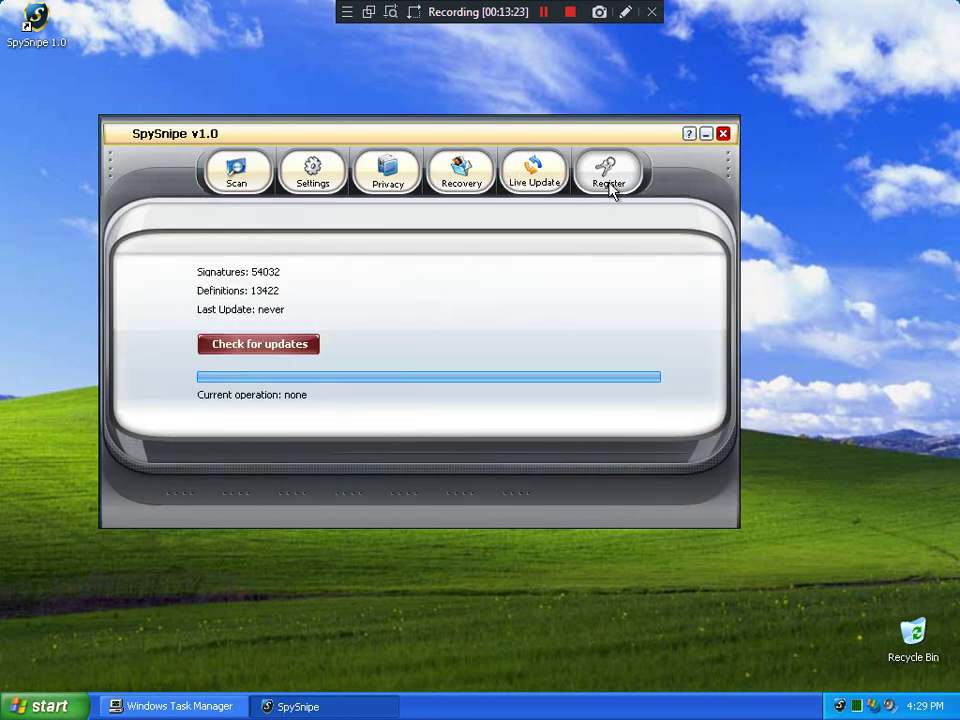
click(236, 170)
Open the online help page, close the failed browser window, then close SpySnipe
click(689, 134)
click(948, 12)
click(723, 133)
View the installer file's properties, then the SpySnipe 1.0 shortcut's properties
right_click(472, 193)
click(511, 379)
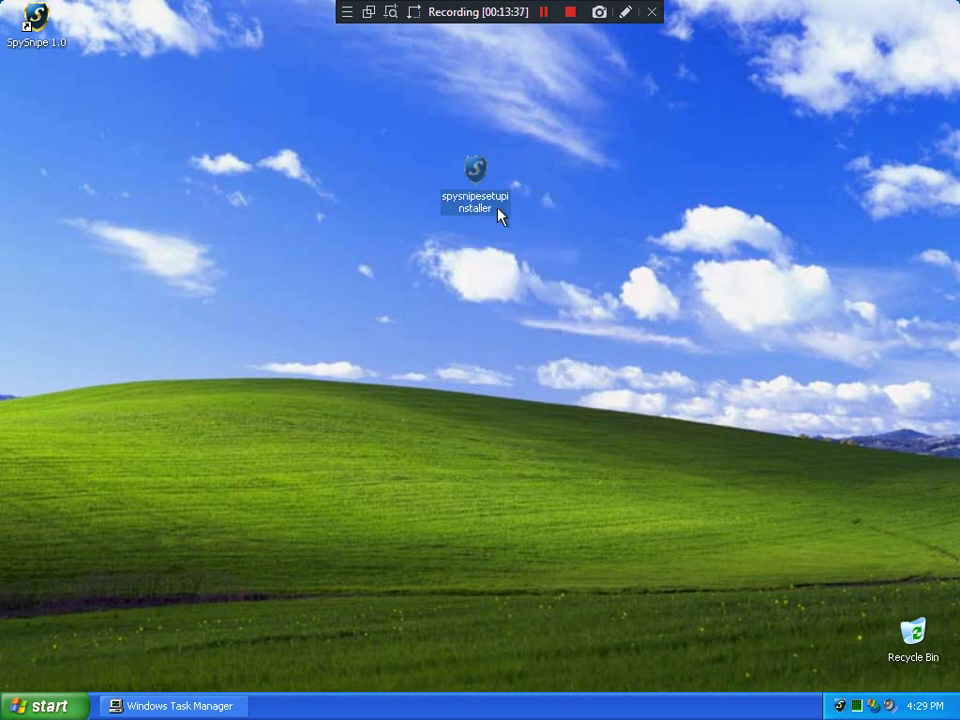
click(430, 170)
right_click(37, 20)
click(58, 200)
Locate the shortcut's target and view the spysnipe.exe program file's properties
right_click(838, 703)
click(148, 337)
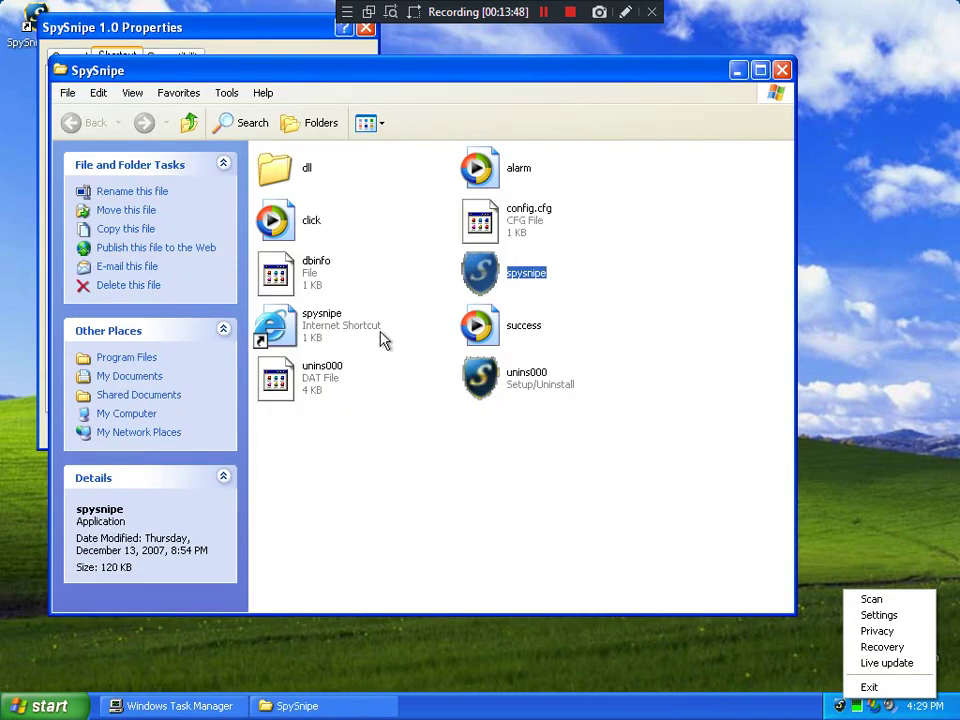
right_click(514, 272)
click(551, 463)
Open config.cfg in Notepad via Open With, then close Notepad and the SpySnipe folder
double_click(516, 226)
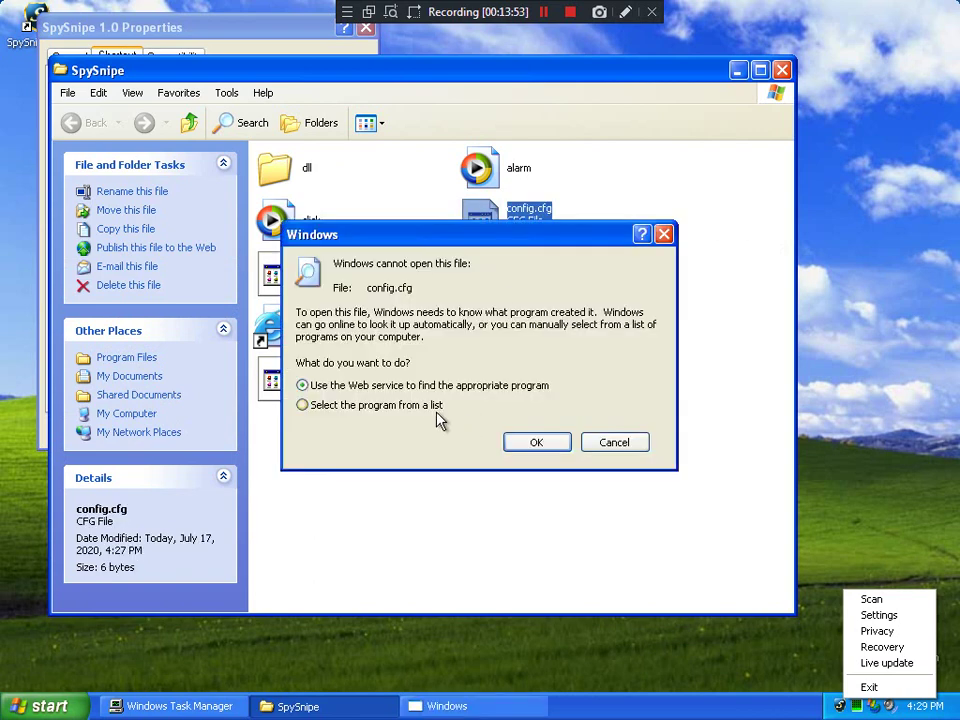
click(437, 406)
click(834, 226)
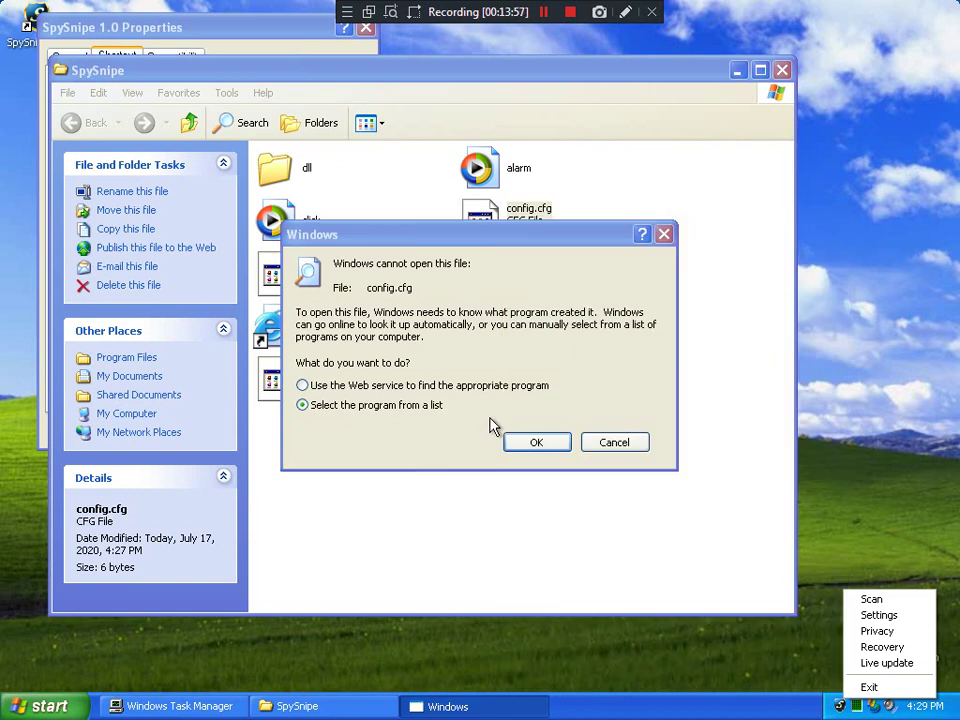
click(514, 441)
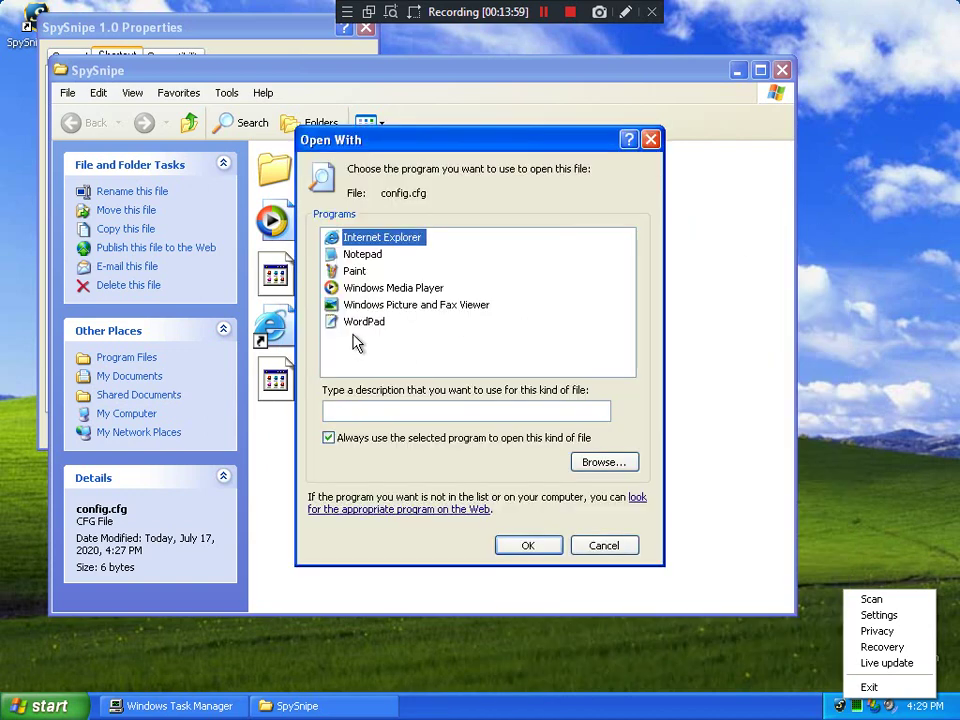
click(328, 437)
click(353, 256)
double_click(353, 256)
click(745, 70)
click(781, 70)
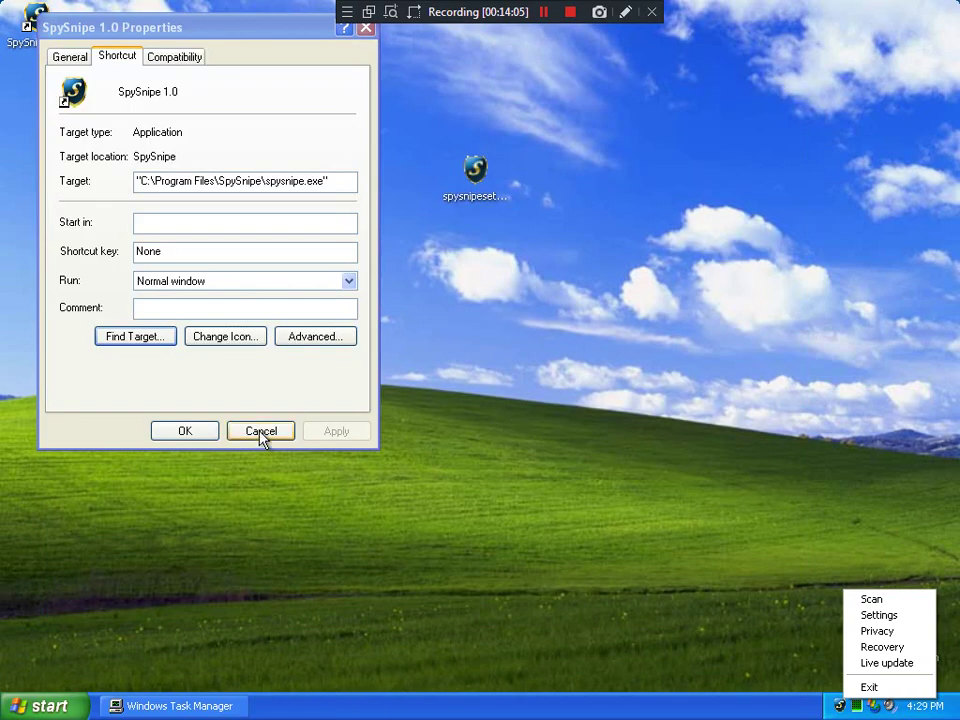
Cancel the shortcut's Properties, quit the tray monitor, and close the installer's Properties with OK
click(262, 440)
click(868, 687)
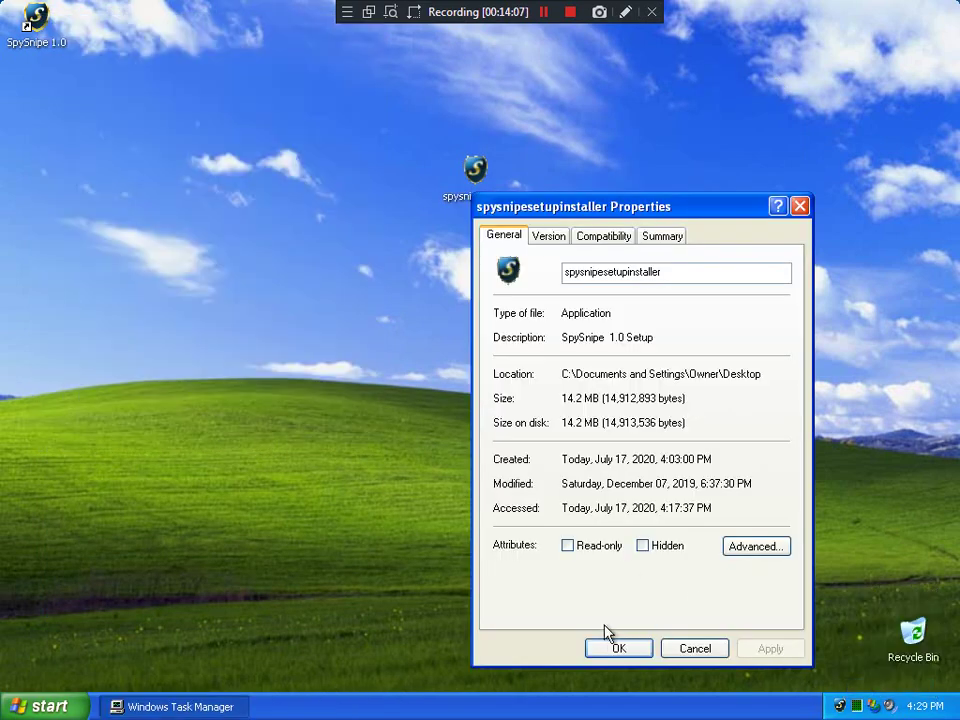
click(632, 652)
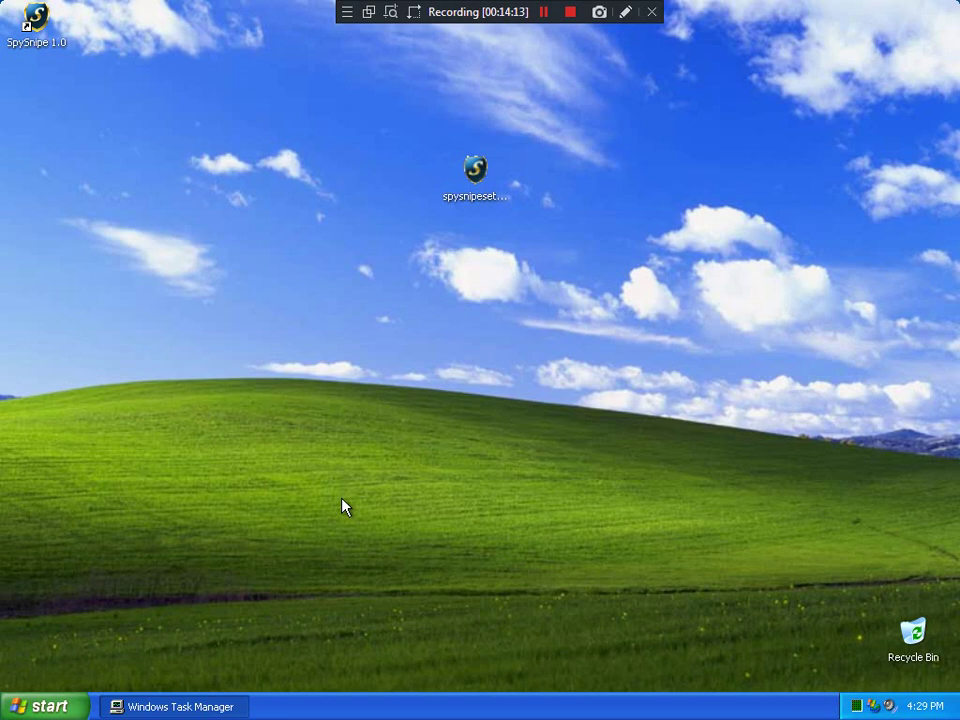